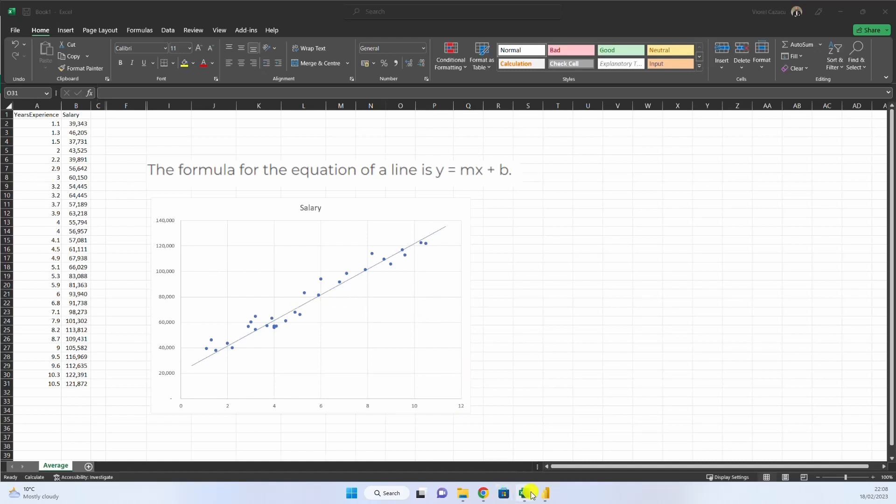
Step: Switch to the Linest Power BI report in Power BI Desktop and set the Years of Experience slicer to 14
{"action": "mouse_move", "coordinate": [544, 493]}
{"action": "left_click", "coordinate": [503, 463]}
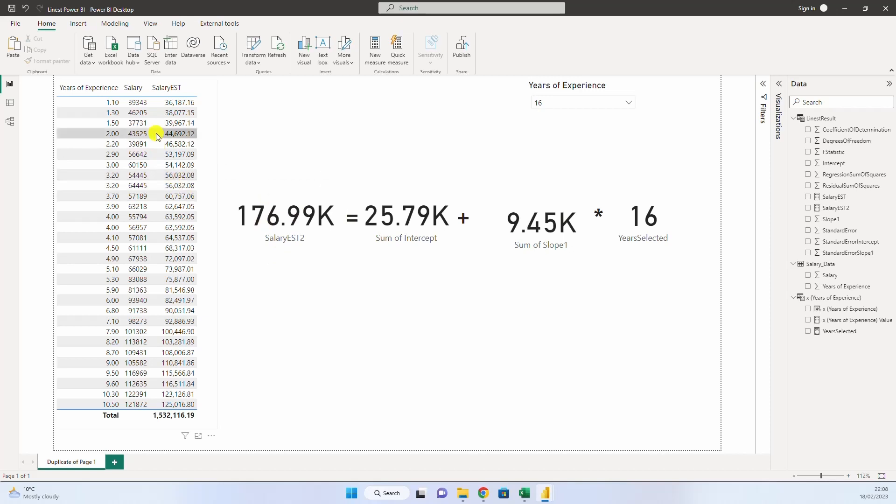
{"action": "left_click", "coordinate": [545, 102]}
{"action": "left_click", "coordinate": [540, 164]}
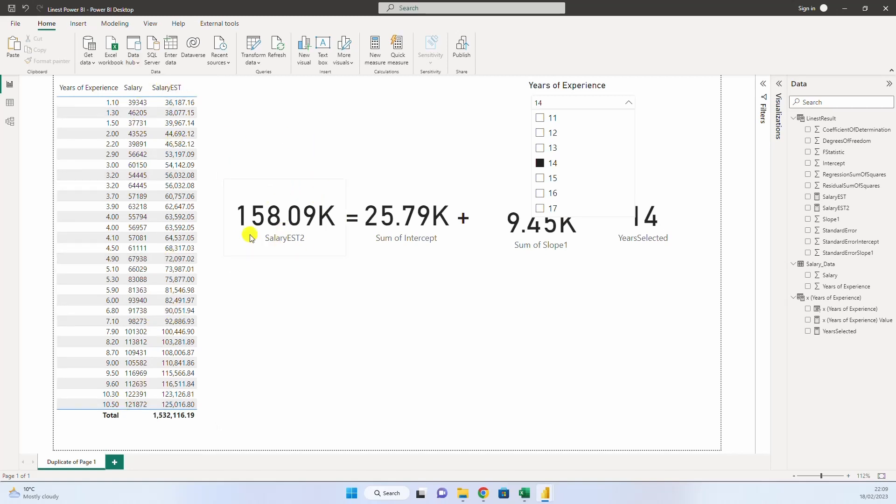
{"action": "left_click", "coordinate": [377, 94]}
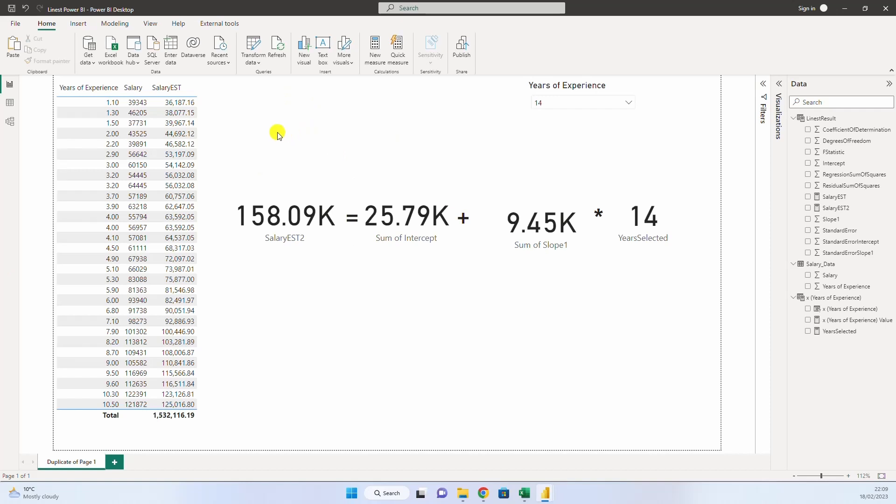
Step: Switch to Chrome and read the LINEST documentation: syntax, parameters, return value columns and the Example 1 prediction formula
{"action": "key", "text": "alt+Tab"}
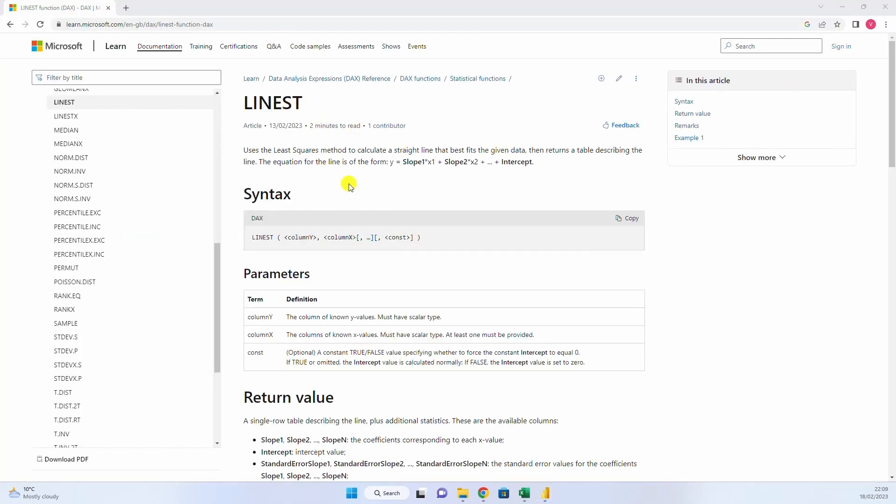
{"action": "scroll", "coordinate": [476, 264], "scroll_direction": "down", "scroll_amount": 1}
{"action": "scroll", "coordinate": [476, 266], "scroll_direction": "up", "scroll_amount": 1}
{"action": "scroll", "coordinate": [466, 282], "scroll_direction": "down", "scroll_amount": 7}
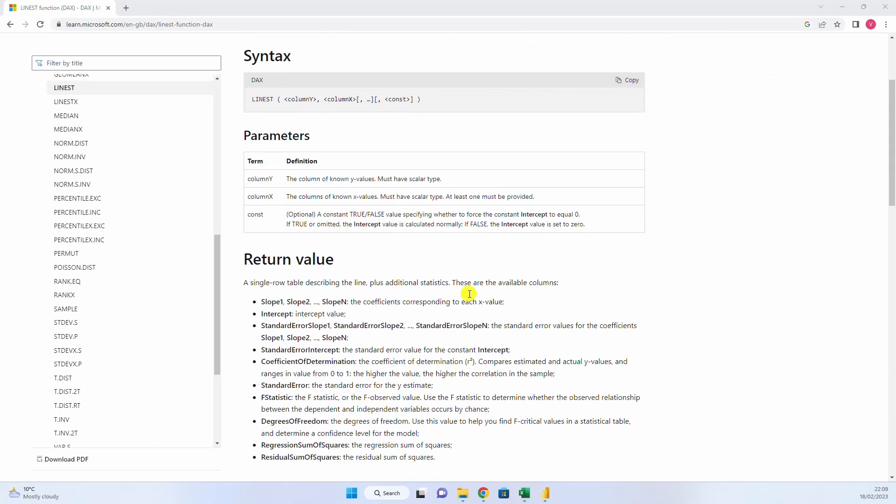
{"action": "scroll", "coordinate": [471, 308], "scroll_direction": "down", "scroll_amount": 4}
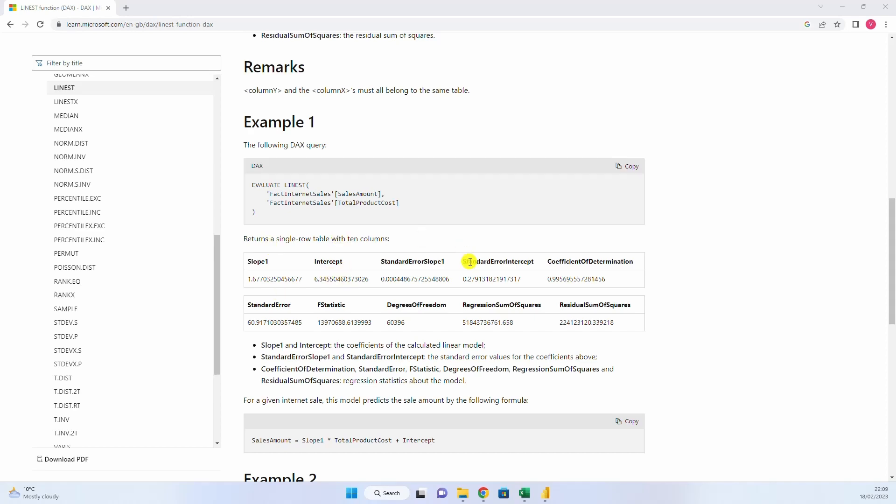
{"action": "scroll", "coordinate": [469, 262], "scroll_direction": "down", "scroll_amount": 2}
{"action": "left_click_drag", "start_coordinate": [251, 347], "coordinate": [447, 344]}
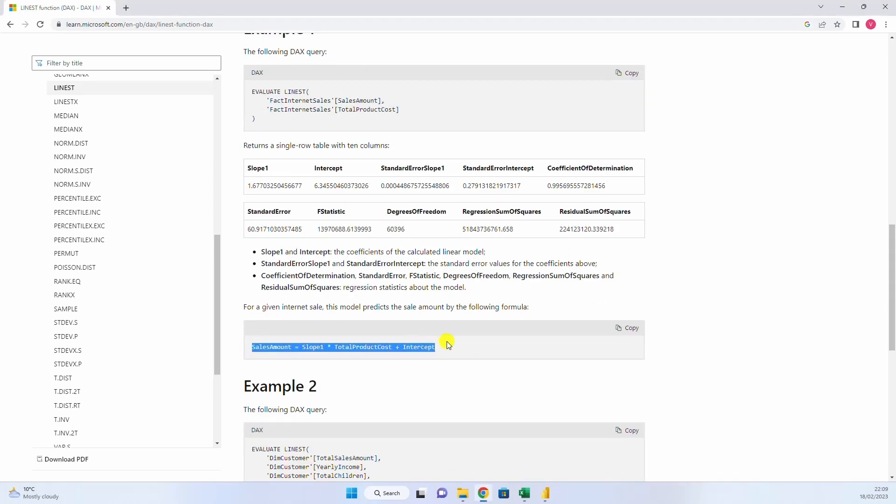
{"action": "scroll", "coordinate": [490, 333], "scroll_direction": "up", "scroll_amount": 20}
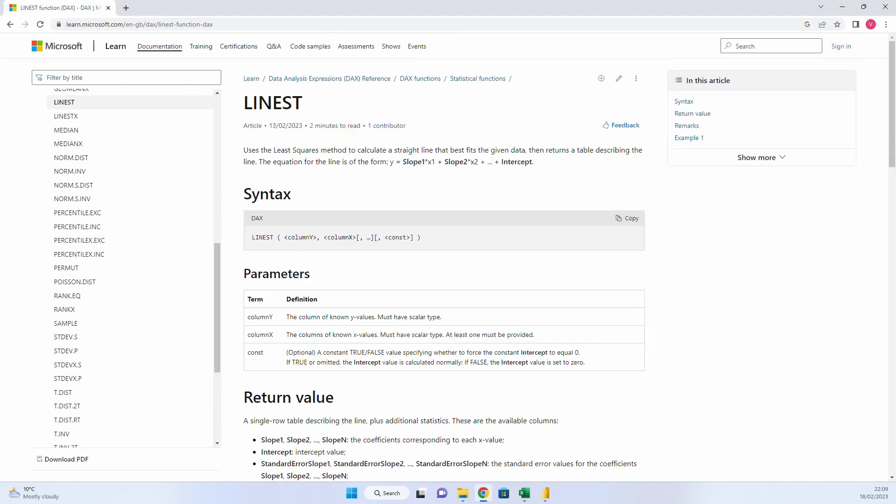
Step: In the untitled Power BI report, create the calculated table LinestResult = LINEST(Salary_Data[Salary], Salary_Data[Years of Experience]) and view its data
{"action": "key", "text": "alt+Tab"}
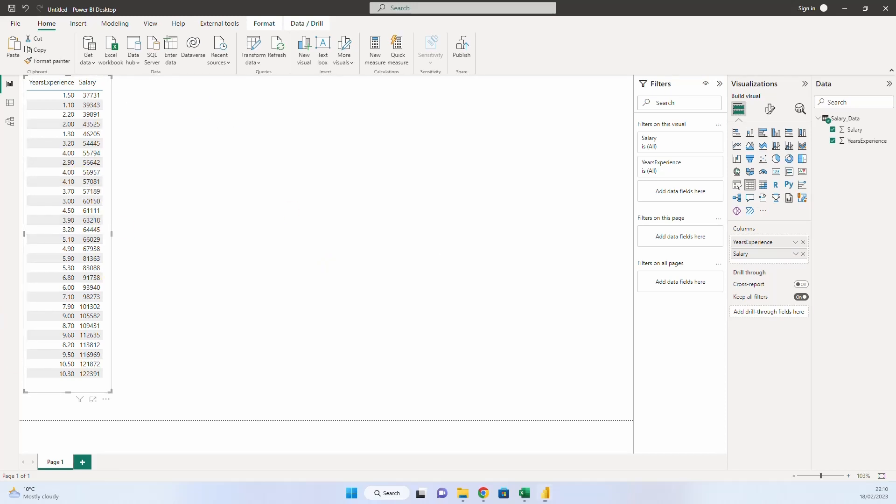
{"action": "left_click", "coordinate": [117, 23]}
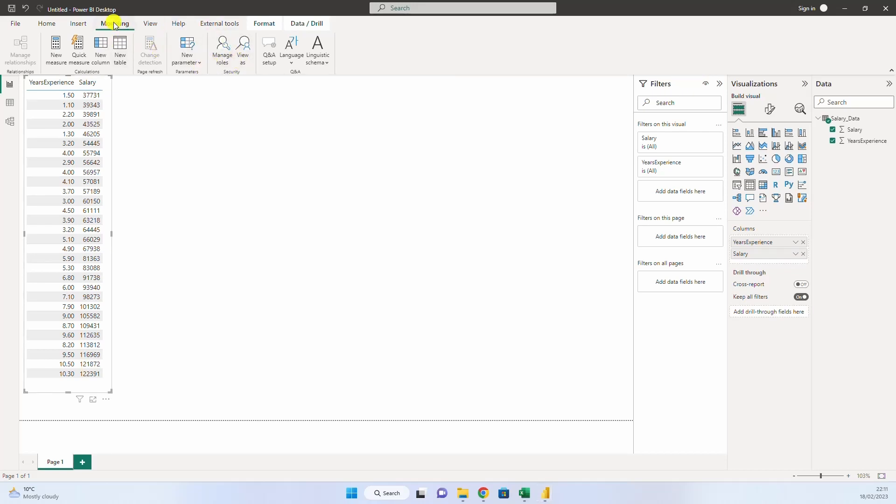
{"action": "left_click", "coordinate": [120, 50]}
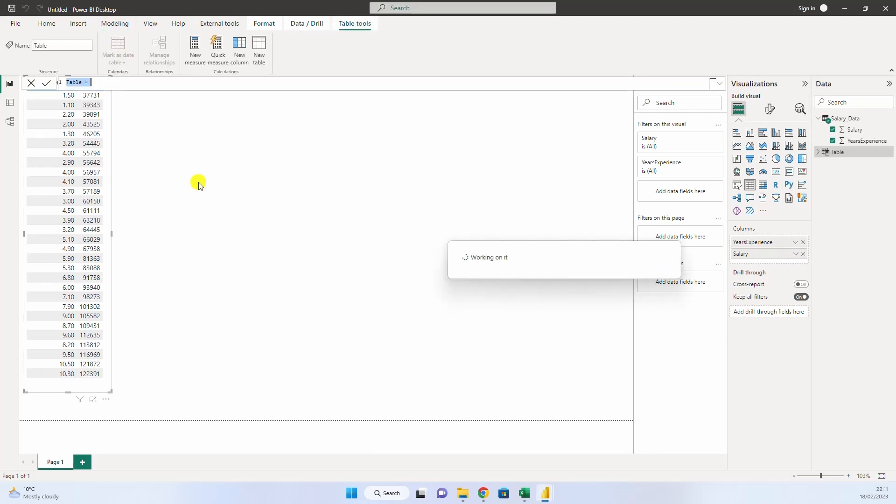
{"action": "type", "text": "LinestResult = LINEST(     Salary_Data[Salary],     Salary_Data[Years of Experience] )"}
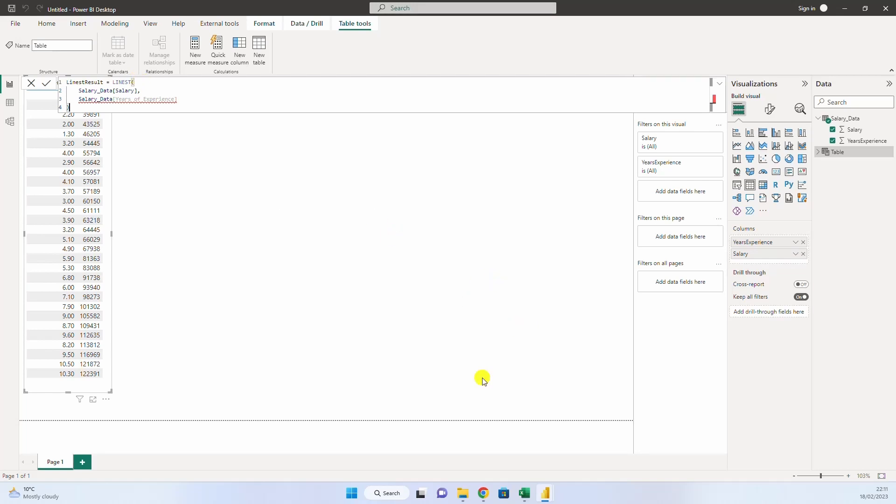
{"action": "left_click", "coordinate": [484, 490]}
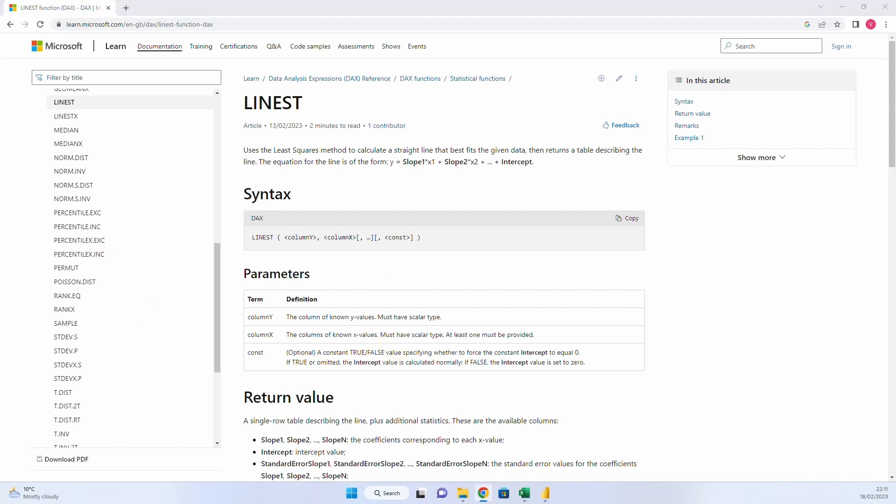
{"action": "key", "text": "alt+Tab"}
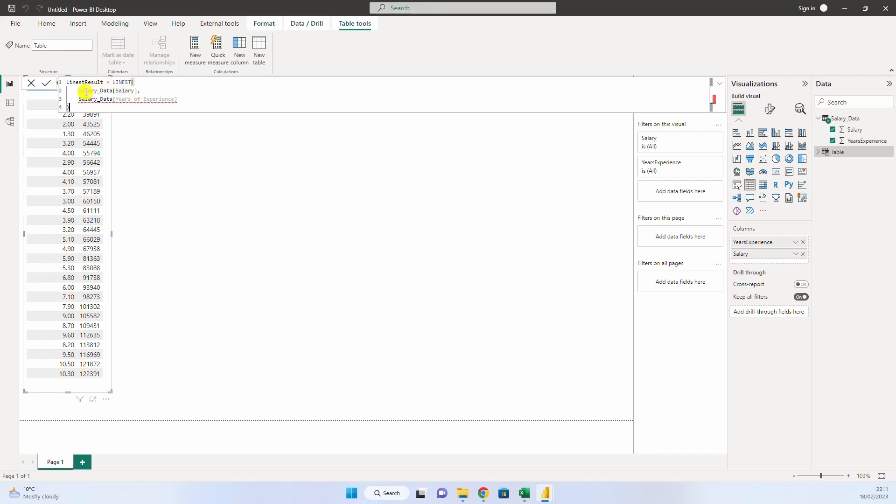
{"action": "left_click_drag", "start_coordinate": [84, 91], "coordinate": [135, 91]}
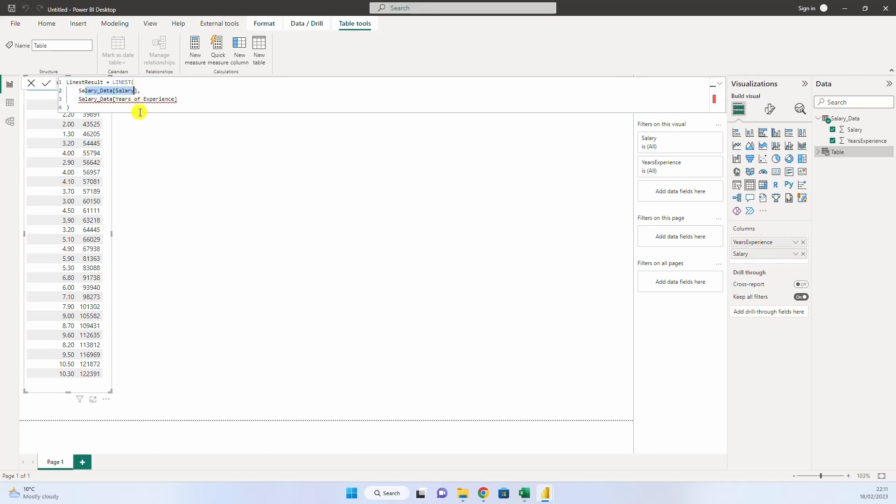
{"action": "left_click", "coordinate": [138, 103]}
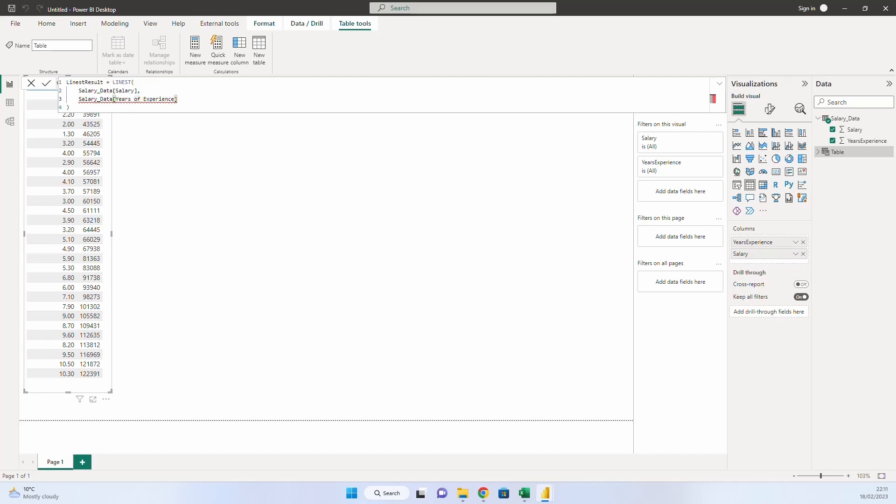
{"action": "key", "text": "Return"}
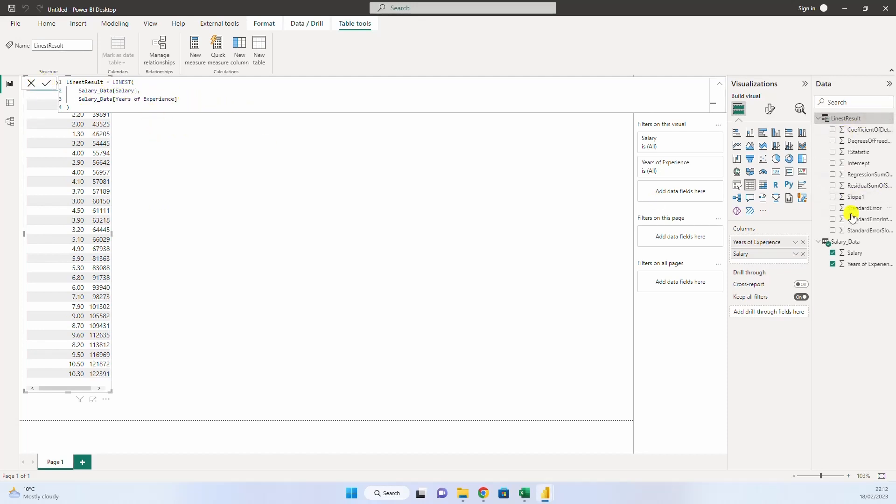
{"action": "left_click", "coordinate": [9, 103]}
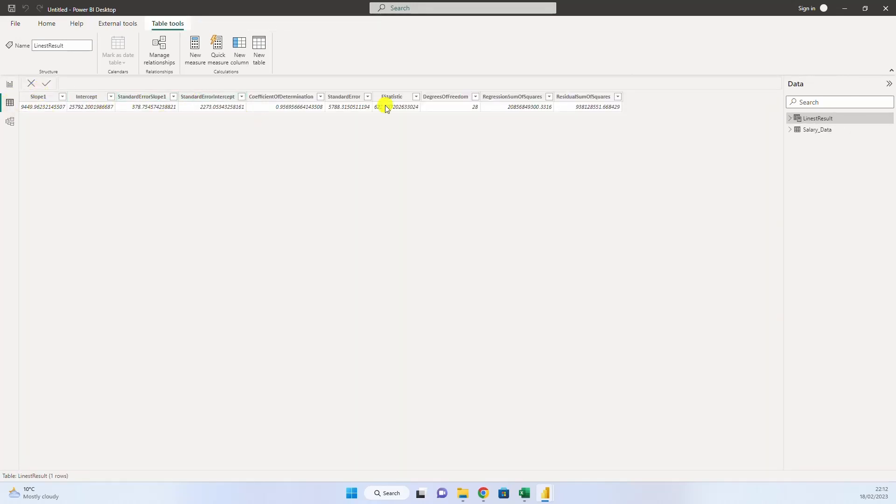
Step: Back in the report, add to LinestResult the measure SalaryEST = sum(LinestResult[Intercept])+sum(LinestResult[Slope1])*sum(Salary_Data[Years of Experience])
{"action": "left_click", "coordinate": [10, 84]}
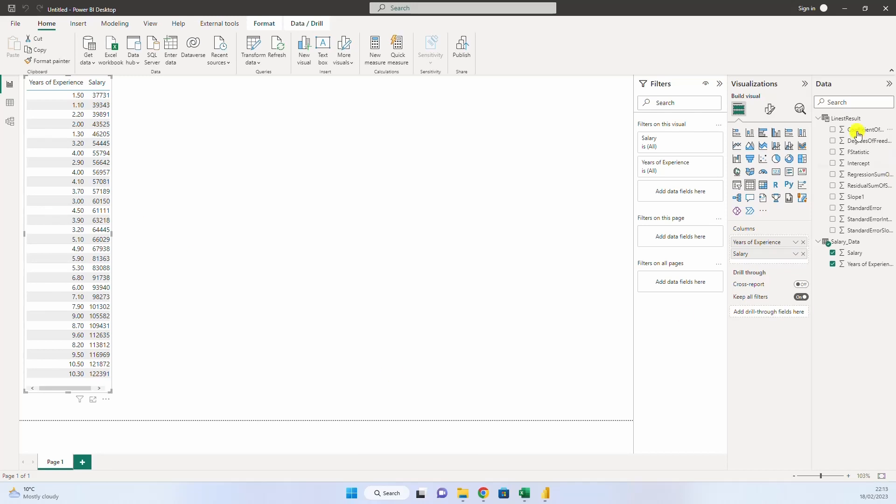
{"action": "right_click", "coordinate": [850, 119]}
{"action": "left_click", "coordinate": [818, 124]}
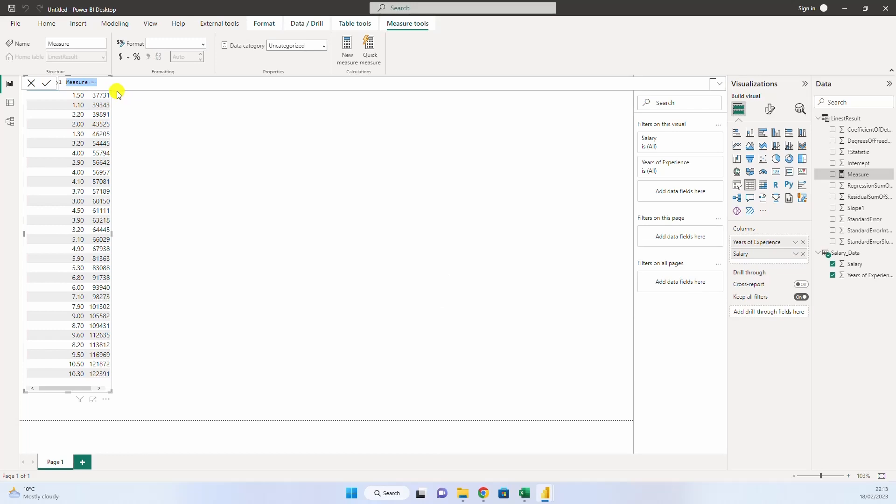
{"action": "type", "text": "SalaryEST = sum(LinestResult[Intercept])+sum(LinestResult[Slope1])*sum(Salary_Data[Years of Experience])"}
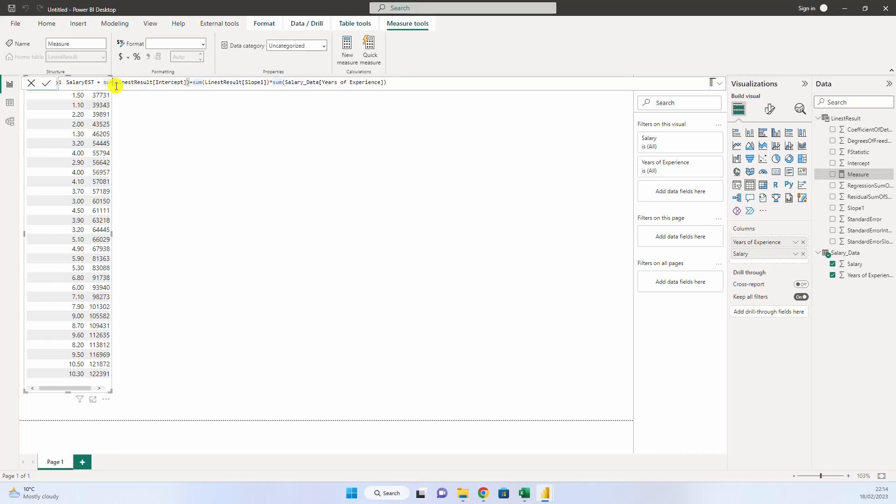
{"action": "left_click", "coordinate": [404, 84]}
{"action": "left_click", "coordinate": [50, 84]}
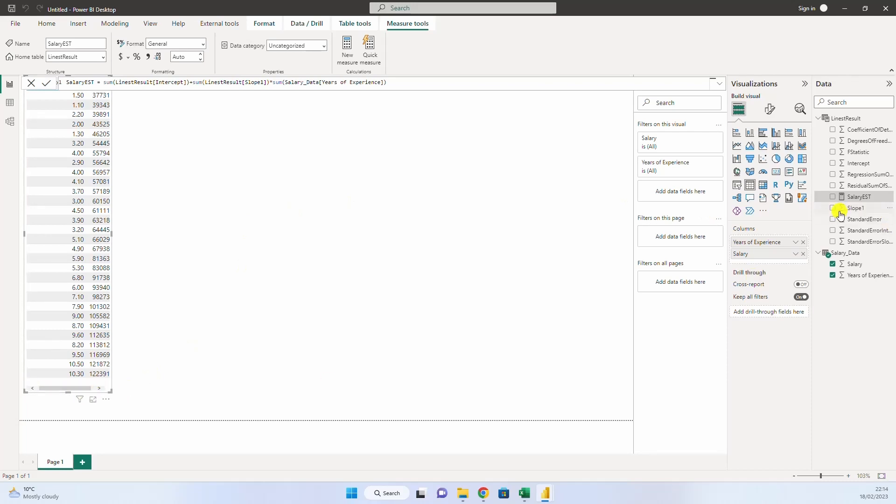
Step: Add SalaryEST as a column of the salary table visual and enlarge the visual to fit all three columns
{"action": "left_click", "coordinate": [833, 196]}
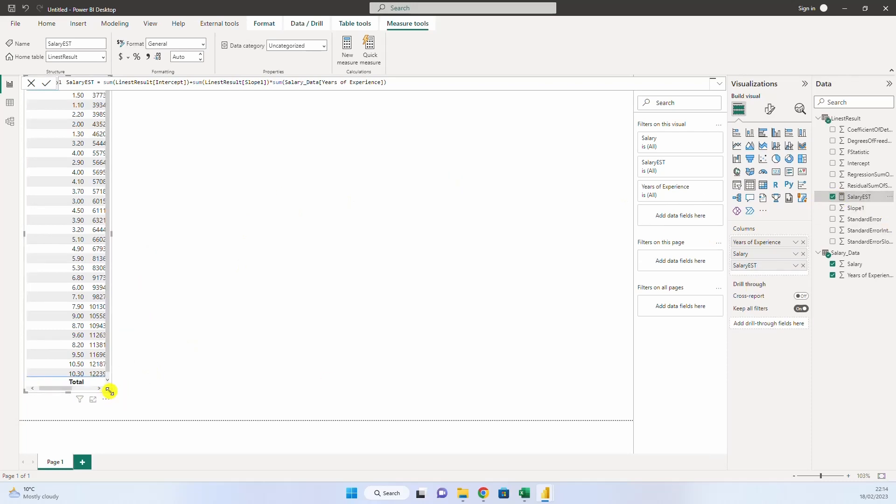
{"action": "left_click_drag", "start_coordinate": [111, 391], "coordinate": [162, 411]}
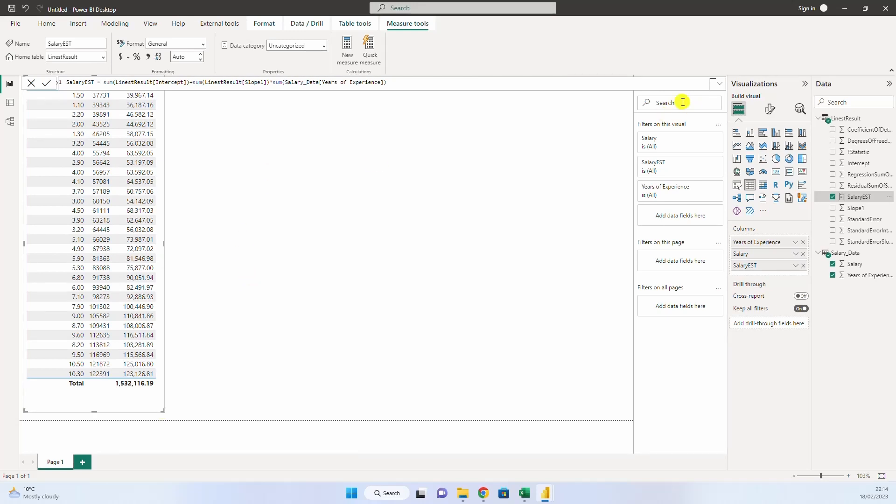
{"action": "left_click", "coordinate": [720, 84]}
{"action": "left_click", "coordinate": [722, 86]}
{"action": "left_click", "coordinate": [244, 155]}
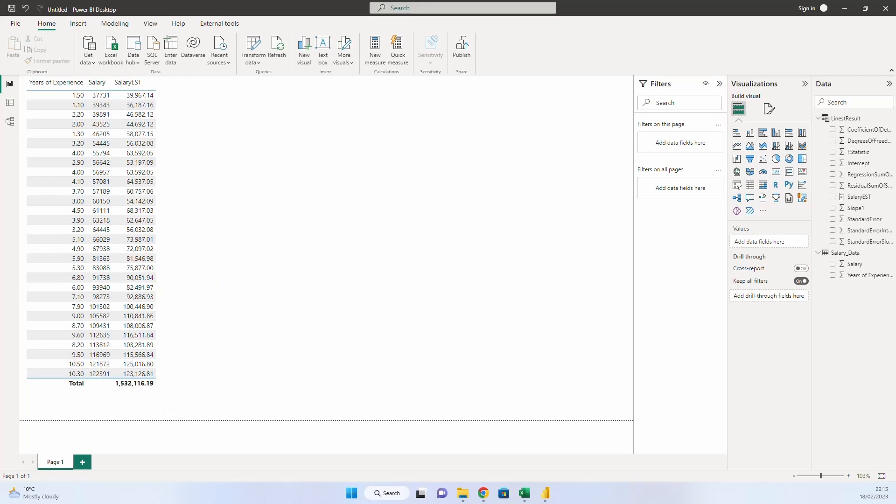
Step: Create a whole-number numeric range parameter named x (Years of Experience), from 0 to 20 in increments of 1, with a slicer on the page
{"action": "left_click", "coordinate": [114, 24]}
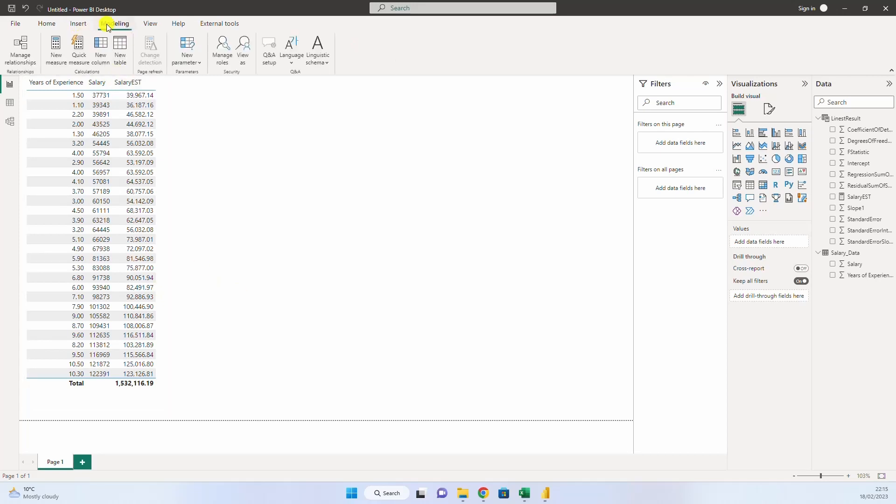
{"action": "left_click", "coordinate": [192, 64]}
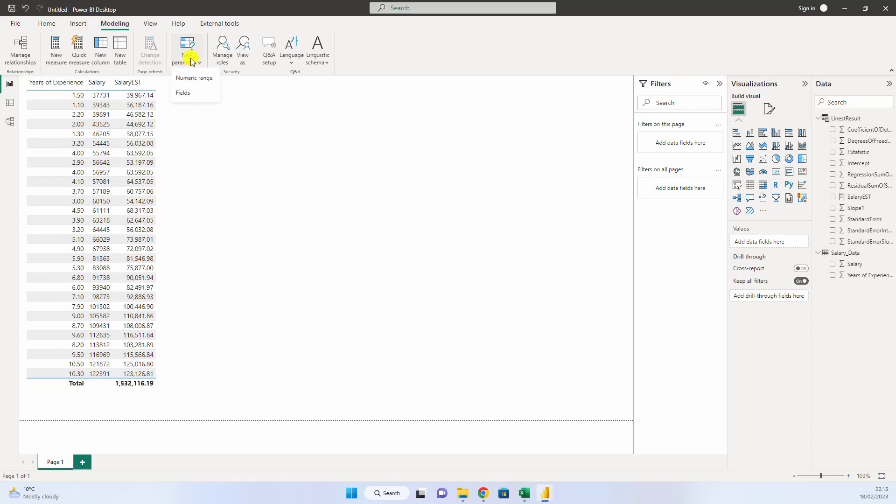
{"action": "left_click", "coordinate": [201, 79]}
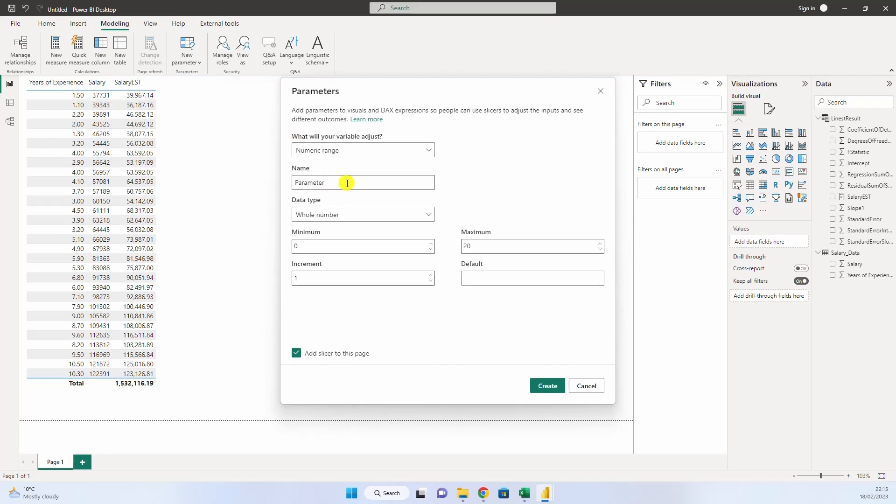
{"action": "left_click_drag", "start_coordinate": [347, 183], "coordinate": [282, 180]}
{"action": "type", "text": "x (Years of Experience"}
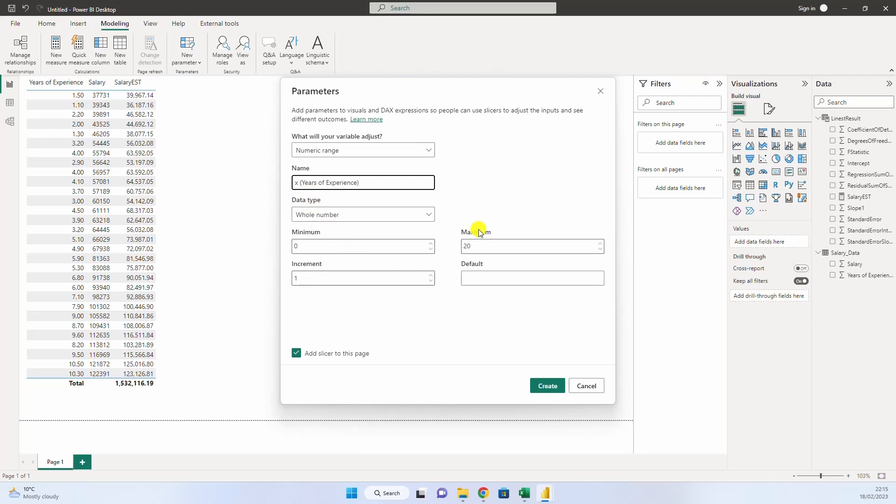
{"action": "left_click", "coordinate": [547, 385]}
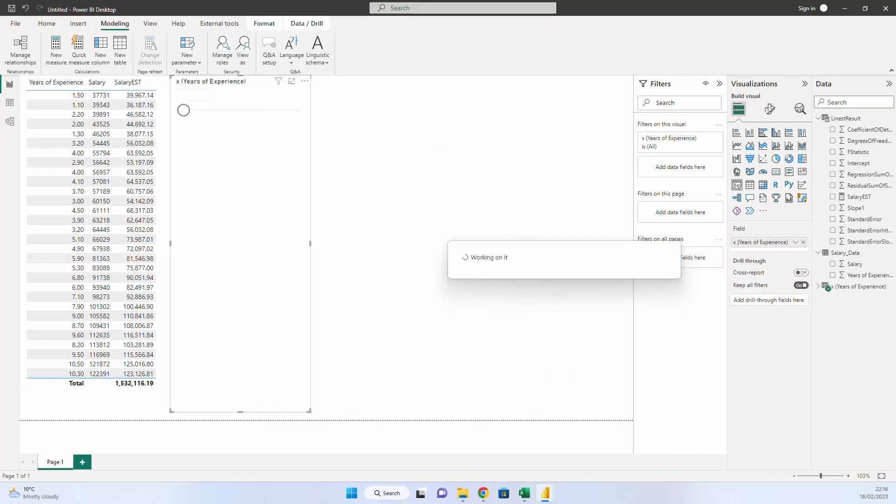
Step: Examine the contents of the x (Years of Experience) parameter table in the data view
{"action": "left_click", "coordinate": [10, 103]}
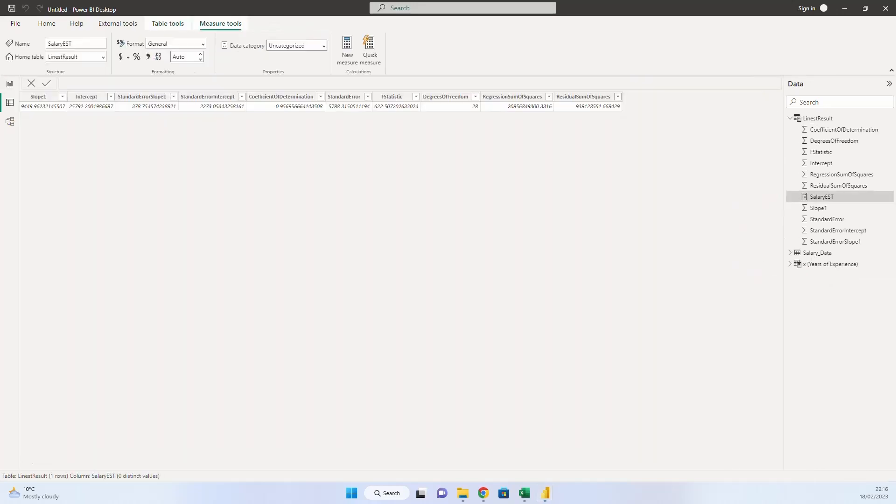
{"action": "left_click", "coordinate": [791, 264]}
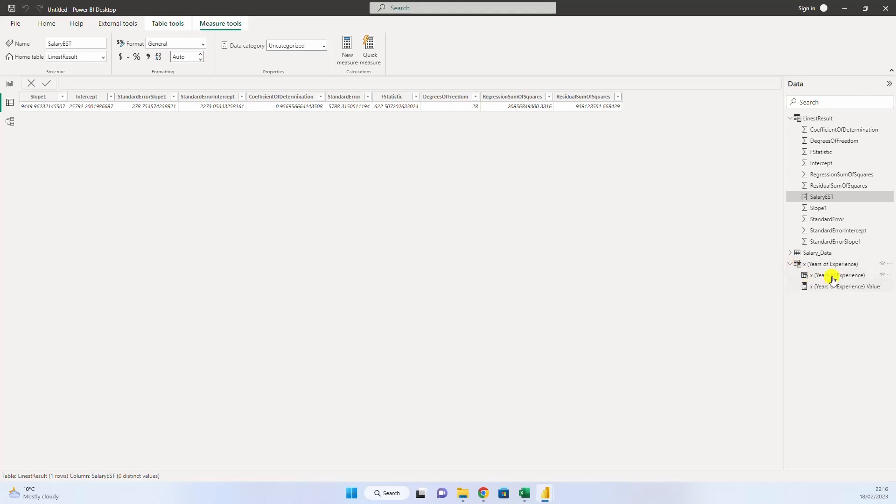
{"action": "left_click", "coordinate": [822, 264]}
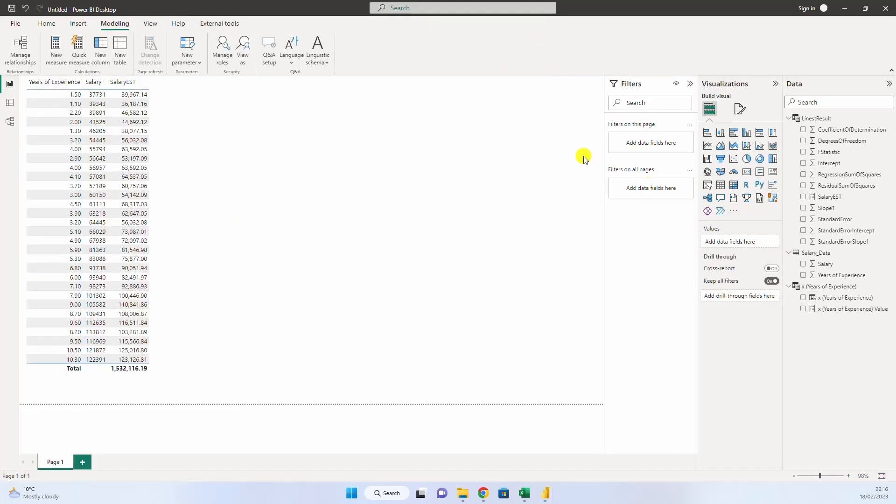
Step: Add a compact slicer for x (Years of Experience) in the upper middle of the report page and set it to 13
{"action": "left_click", "coordinate": [707, 185]}
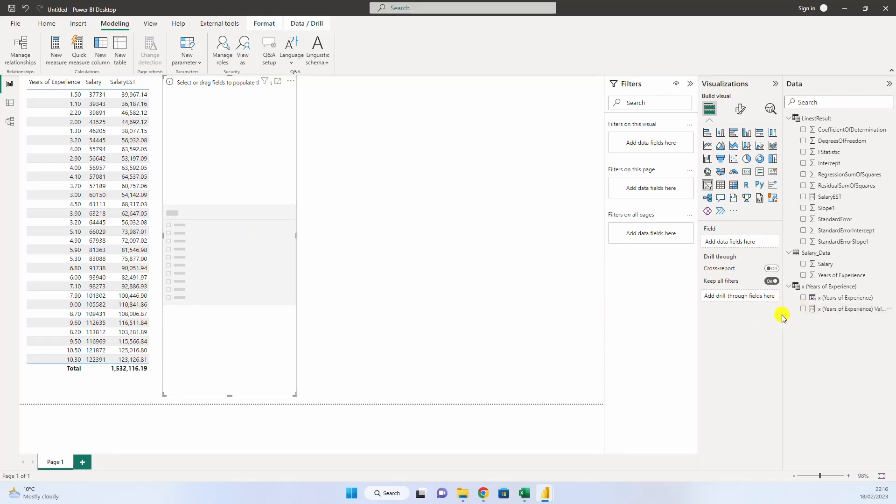
{"action": "left_click_drag", "start_coordinate": [243, 156], "coordinate": [452, 164]}
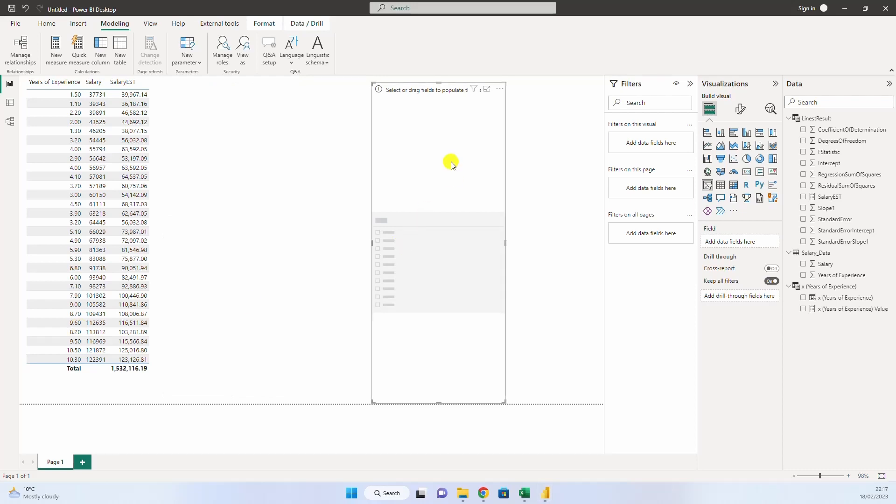
{"action": "left_click", "coordinate": [804, 297]}
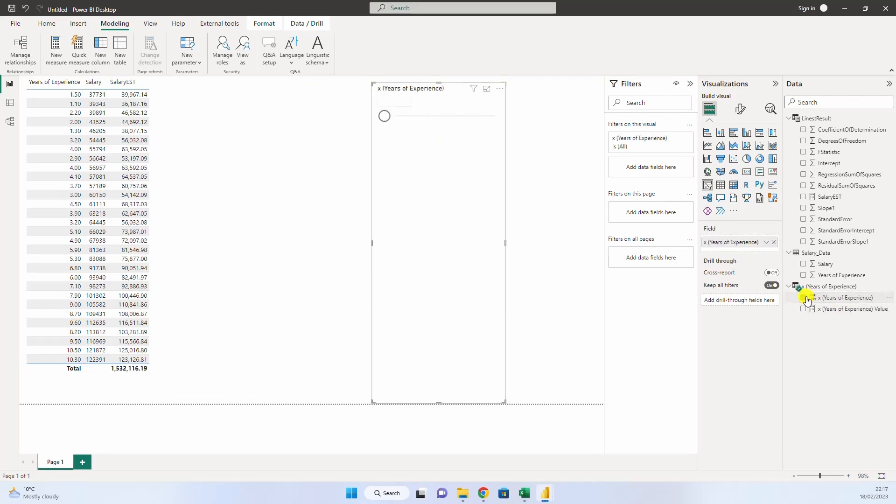
{"action": "left_click_drag", "start_coordinate": [386, 116], "coordinate": [462, 120]}
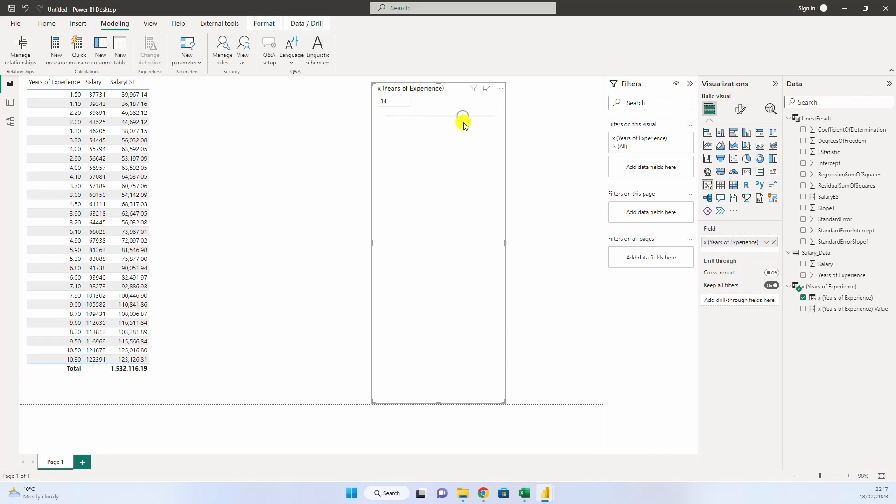
{"action": "left_click_drag", "start_coordinate": [505, 398], "coordinate": [493, 145]}
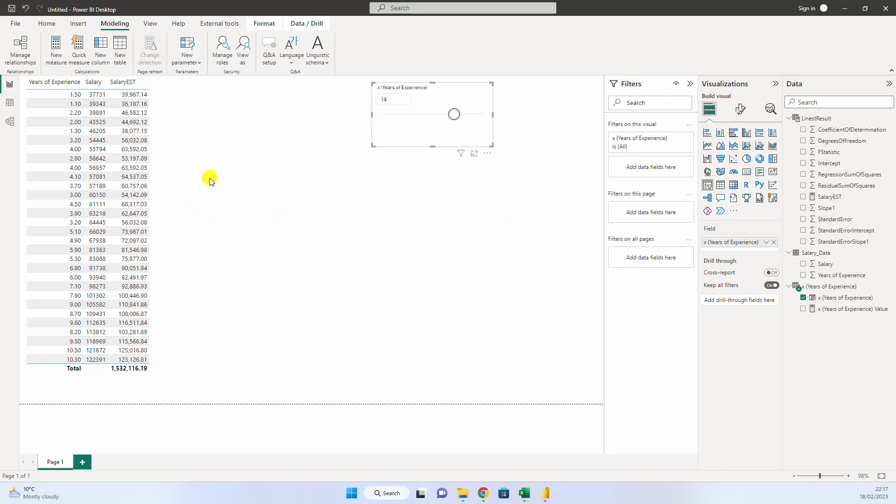
{"action": "mouse_move", "coordinate": [454, 112]}
{"action": "left_mouse_down"}
{"action": "mouse_move", "coordinate": [436, 112]}
{"action": "mouse_move", "coordinate": [451, 116]}
{"action": "left_mouse_up"}
{"action": "left_click", "coordinate": [746, 173]}
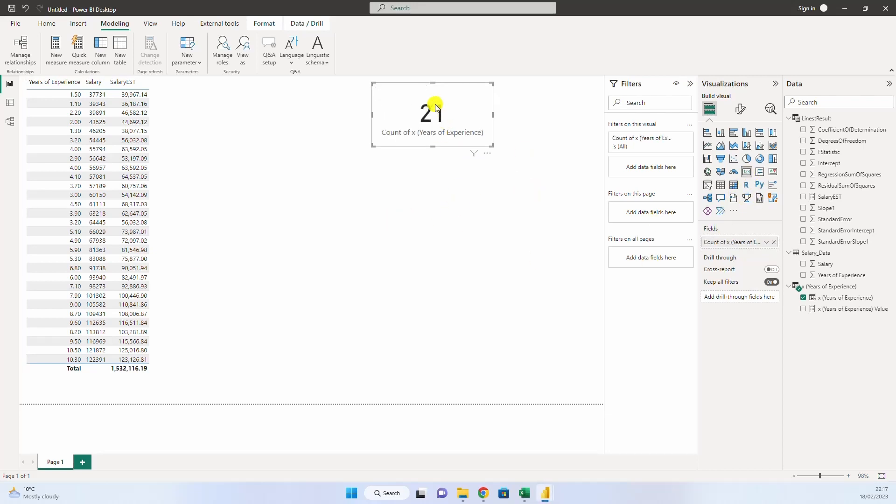
{"action": "left_click_drag", "start_coordinate": [458, 94], "coordinate": [374, 180]}
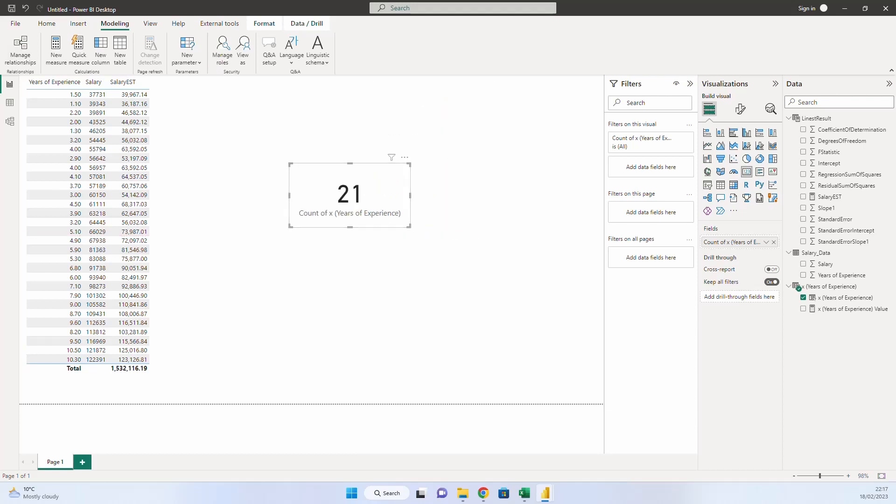
{"action": "key", "text": "ctrl+z"}
{"action": "key", "text": "ctrl+z"}
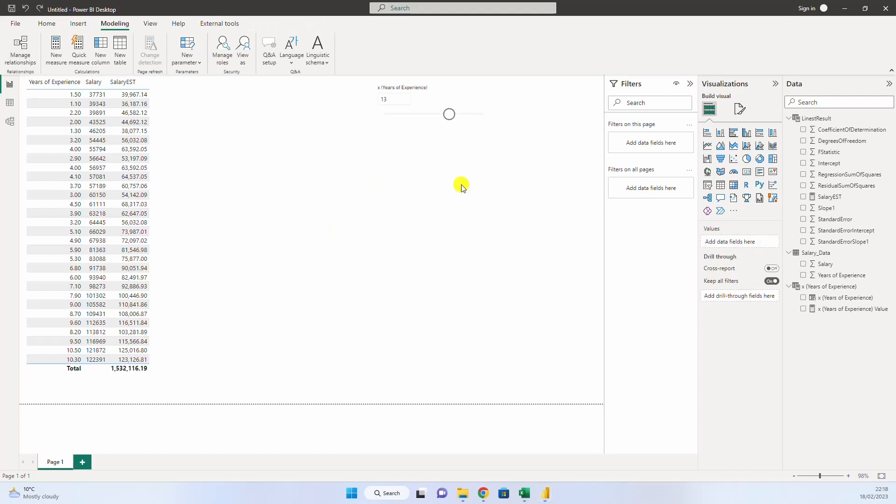
Step: Add a card showing the LinestResult Intercept, shrink it, and place it beside the salary table, below the slicer's level
{"action": "left_click", "coordinate": [747, 172]}
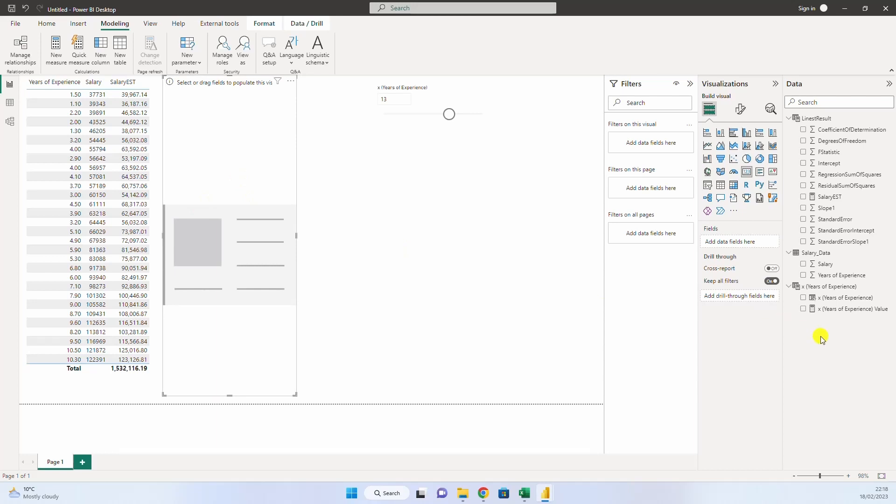
{"action": "left_click", "coordinate": [803, 164]}
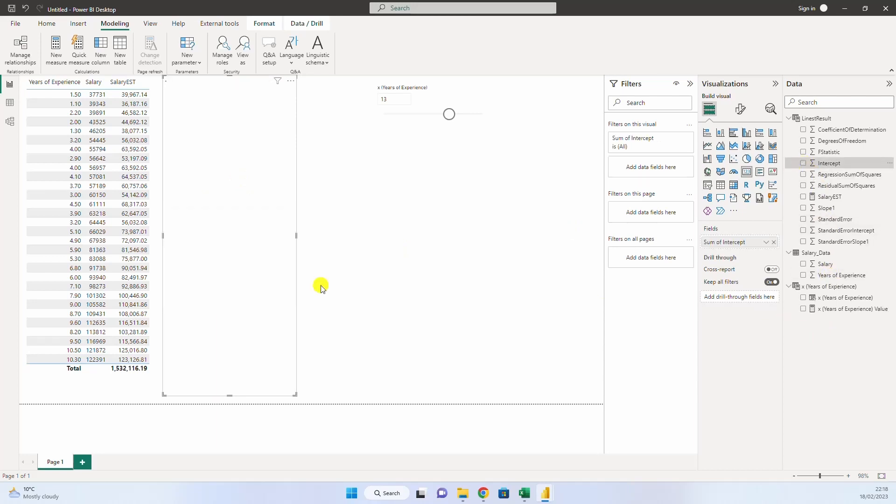
{"action": "left_click_drag", "start_coordinate": [295, 394], "coordinate": [271, 141]}
{"action": "left_click_drag", "start_coordinate": [247, 88], "coordinate": [306, 215]}
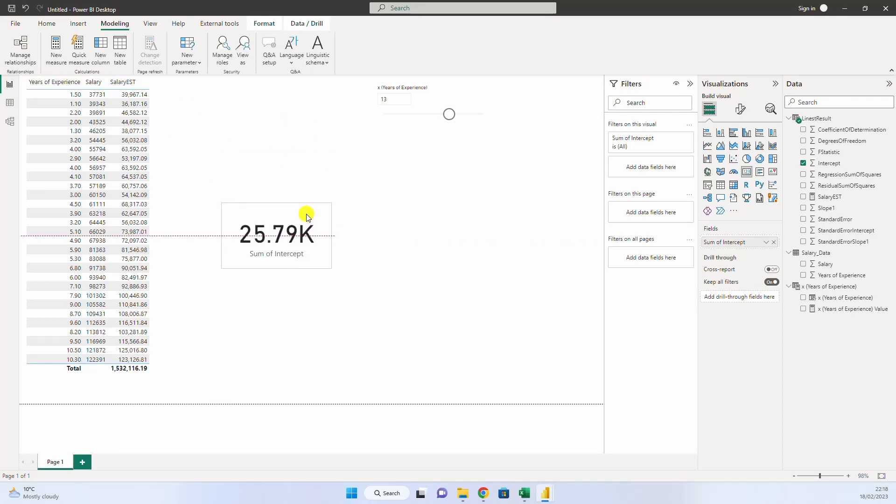
Step: Add a card showing Slope1, shrink it, and align it just right of the Intercept card
{"action": "left_click", "coordinate": [447, 228]}
{"action": "left_click", "coordinate": [760, 172]}
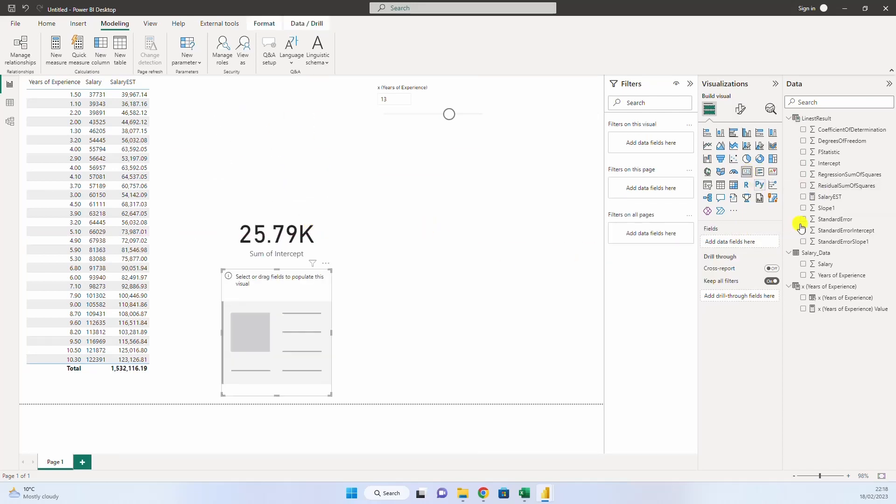
{"action": "left_click_drag", "start_coordinate": [806, 211], "coordinate": [312, 340]}
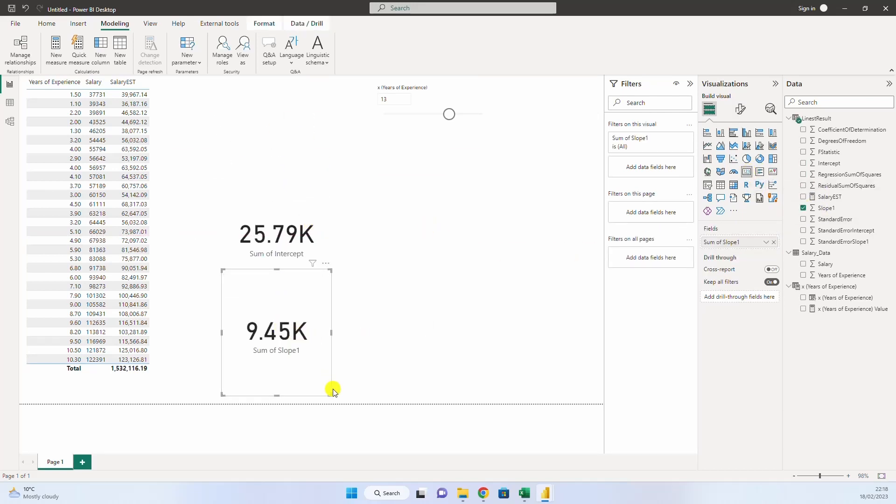
{"action": "left_click_drag", "start_coordinate": [330, 394], "coordinate": [322, 316]}
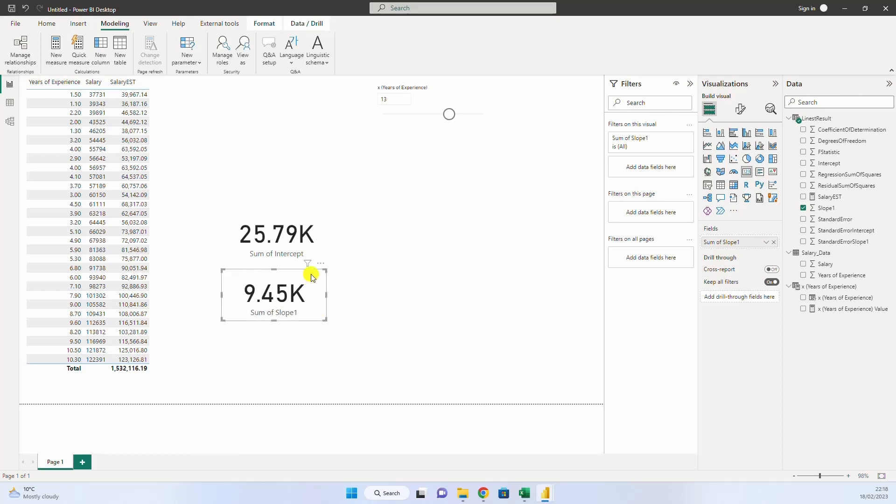
{"action": "left_click_drag", "start_coordinate": [312, 272], "coordinate": [426, 219]}
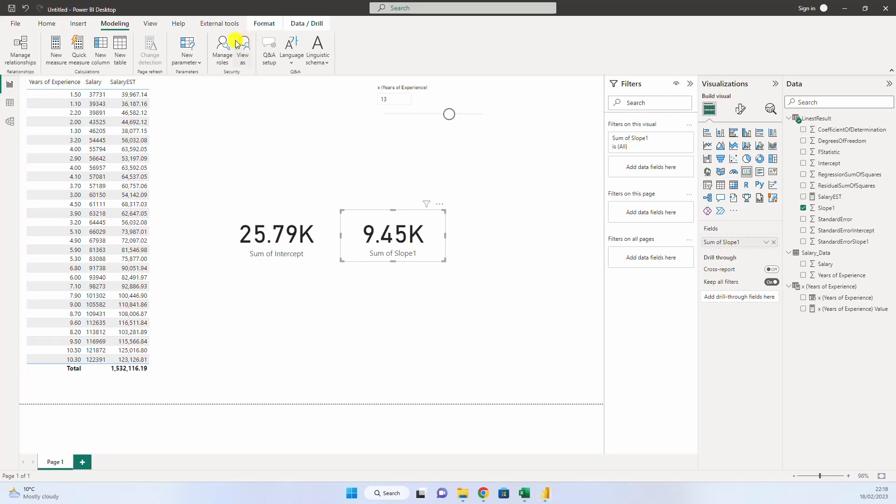
Step: Insert a text box containing a bold + sign at size 32 and shrink the box around it
{"action": "left_click", "coordinate": [78, 24]}
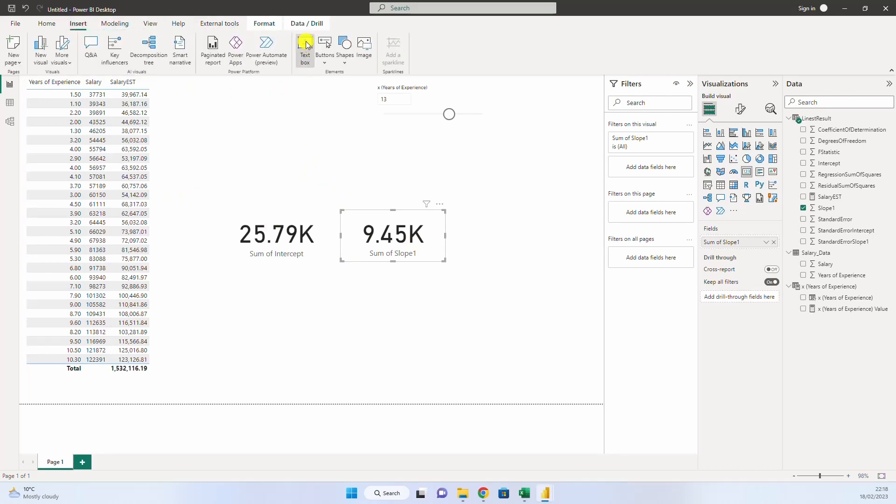
{"action": "left_click", "coordinate": [306, 45]}
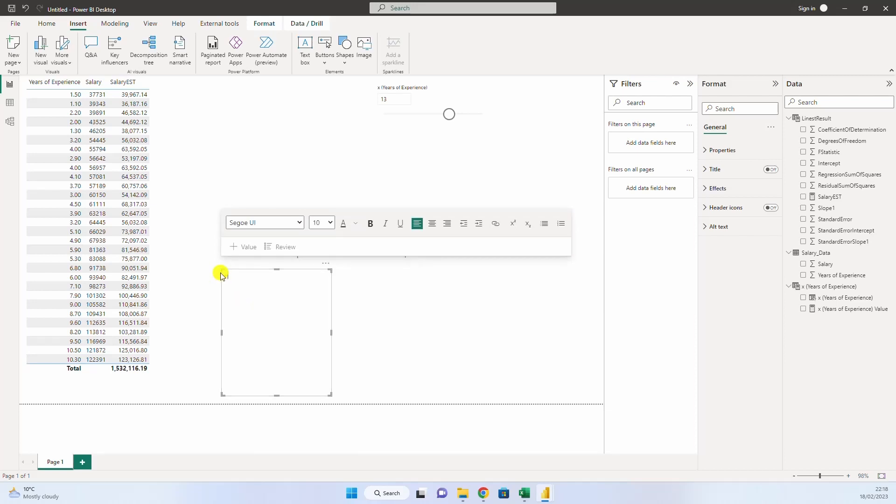
{"action": "left_click", "coordinate": [326, 223]}
{"action": "left_click", "coordinate": [319, 349]}
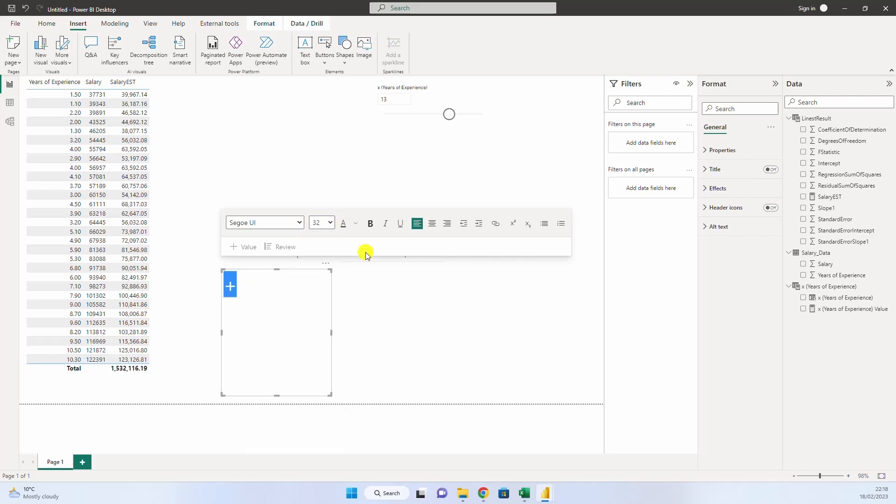
{"action": "left_click", "coordinate": [370, 223]}
{"action": "left_click_drag", "start_coordinate": [329, 393], "coordinate": [247, 311]}
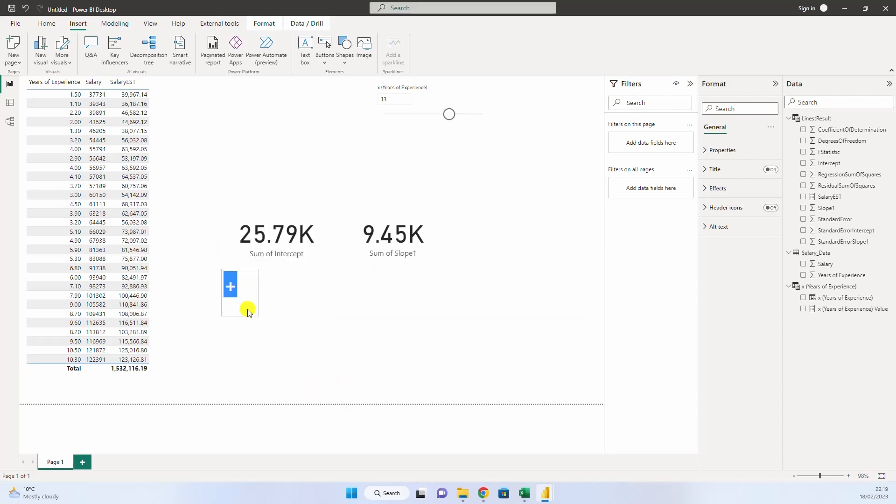
{"action": "left_click", "coordinate": [248, 306]}
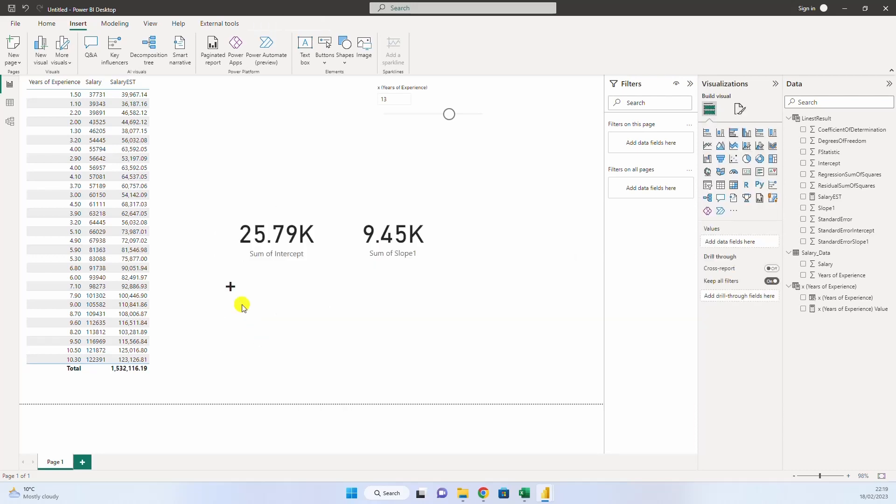
Step: Move the plus-sign text box between the Intercept and Slope1 cards
{"action": "left_click", "coordinate": [229, 269]}
{"action": "left_click_drag", "start_coordinate": [229, 269], "coordinate": [342, 219]}
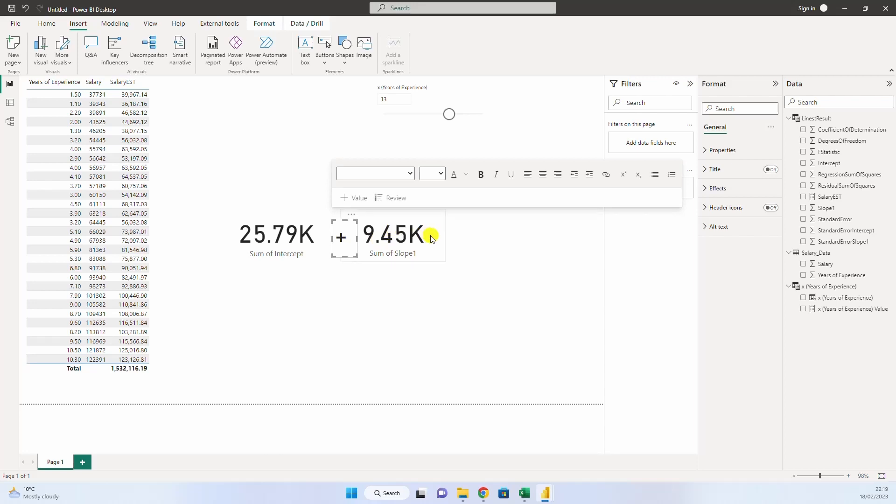
{"action": "left_click", "coordinate": [394, 327]}
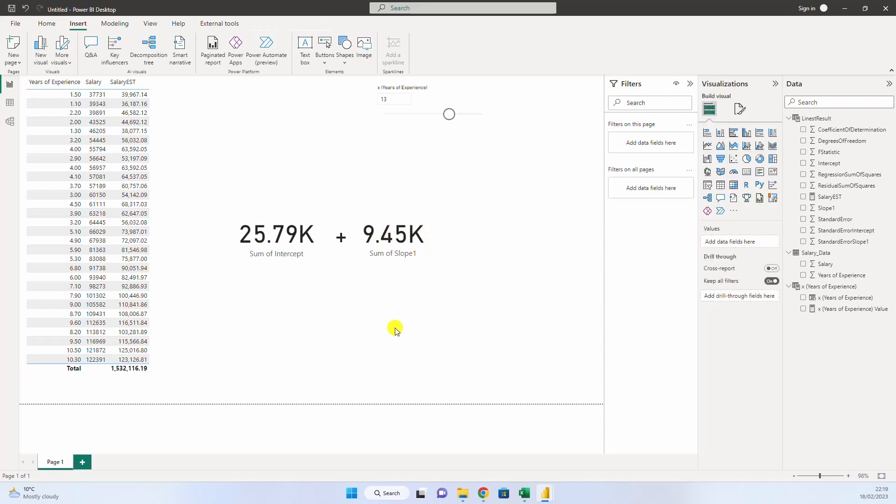
Step: Duplicate the plus-sign text box on the report page
{"action": "left_click", "coordinate": [338, 229]}
{"action": "left_click", "coordinate": [340, 220]}
{"action": "left_click", "coordinate": [339, 222]}
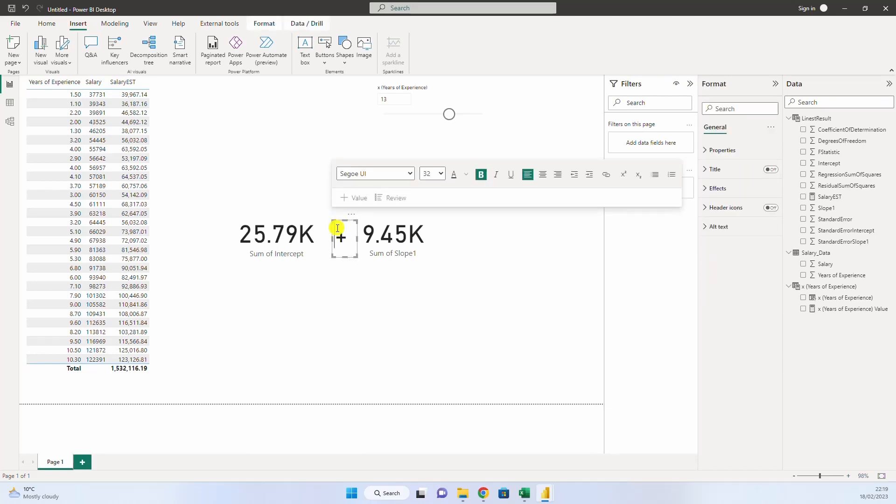
{"action": "left_click", "coordinate": [451, 231]}
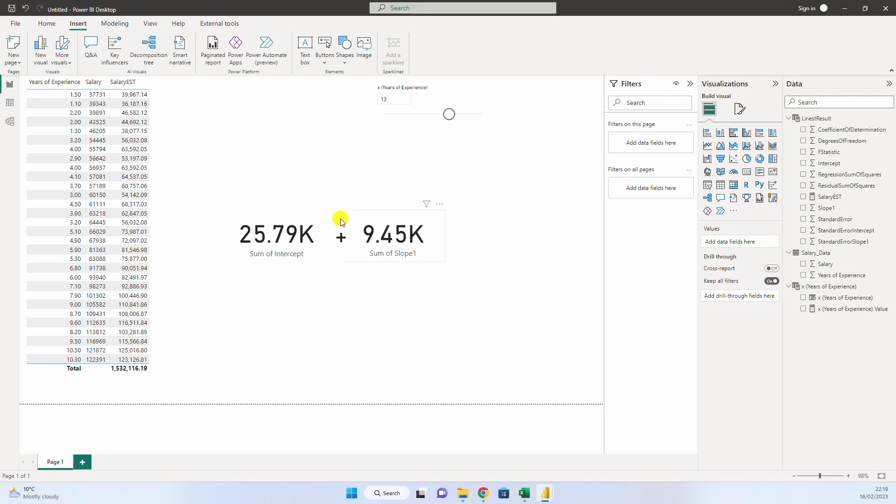
{"action": "left_click", "coordinate": [336, 236]}
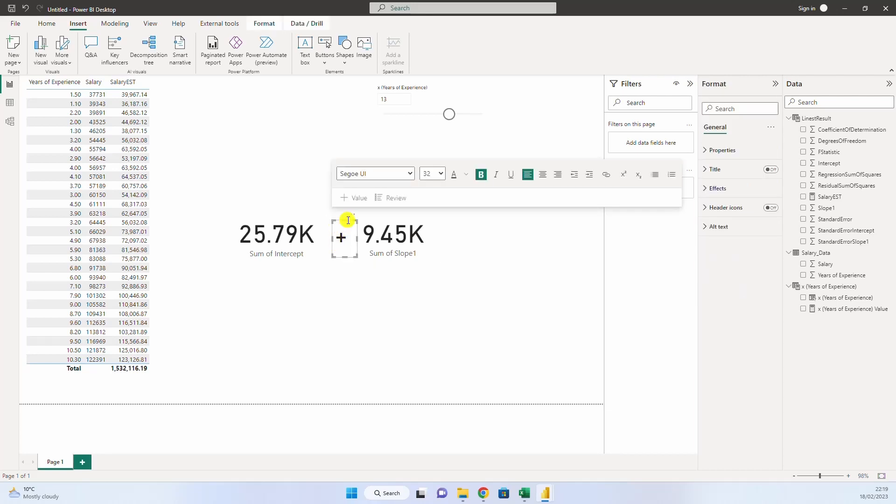
{"action": "left_click", "coordinate": [350, 218]}
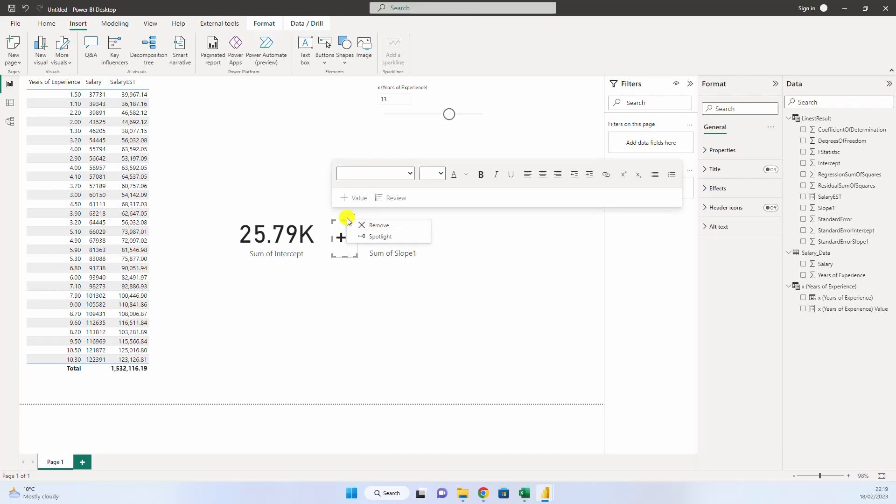
{"action": "left_click", "coordinate": [344, 219]}
{"action": "key", "text": "ctrl+c"}
{"action": "left_click", "coordinate": [449, 227]}
{"action": "key", "text": "ctrl+v"}
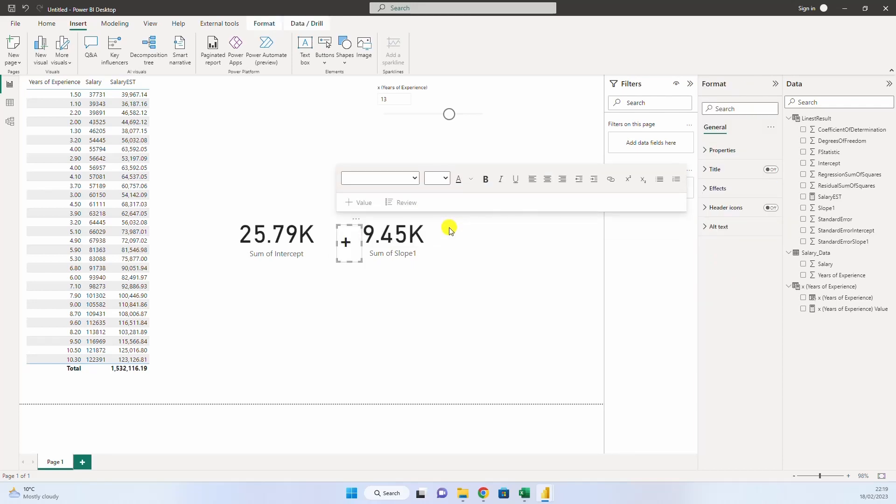
Step: Move the copied text box to the right of the Slope1 card, change its text to *, and resize it to fit
{"action": "left_click_drag", "start_coordinate": [350, 228], "coordinate": [444, 230]}
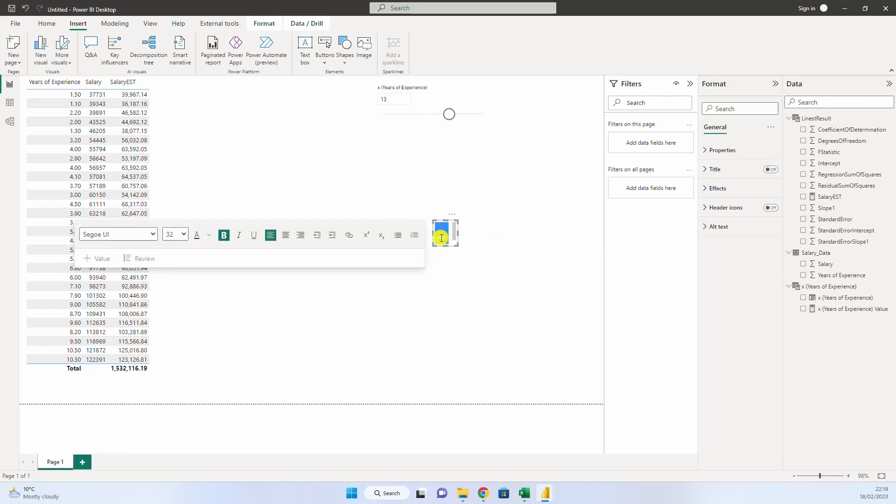
{"action": "left_click", "coordinate": [452, 298]}
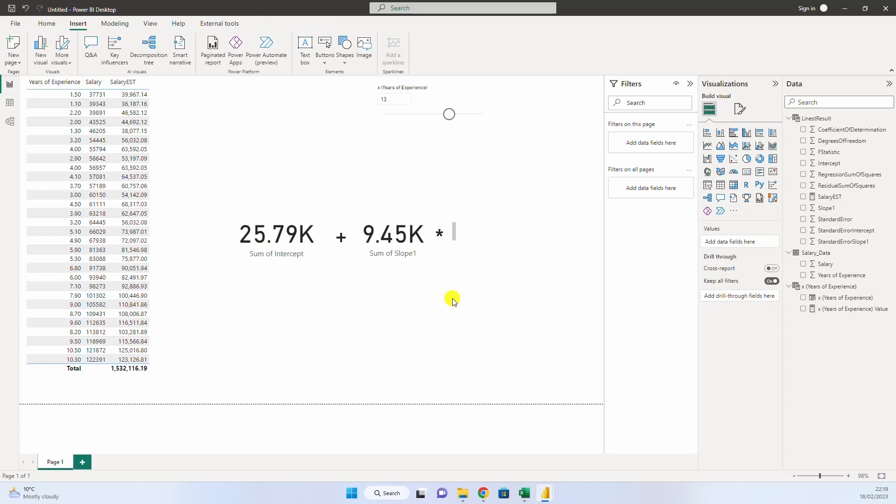
{"action": "left_click", "coordinate": [448, 228]}
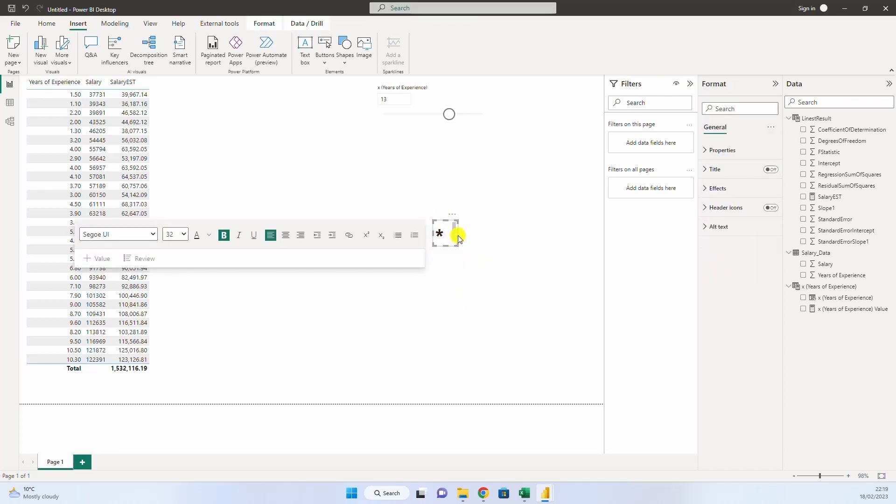
{"action": "left_click_drag", "start_coordinate": [458, 233], "coordinate": [449, 234]}
{"action": "left_click", "coordinate": [442, 276]}
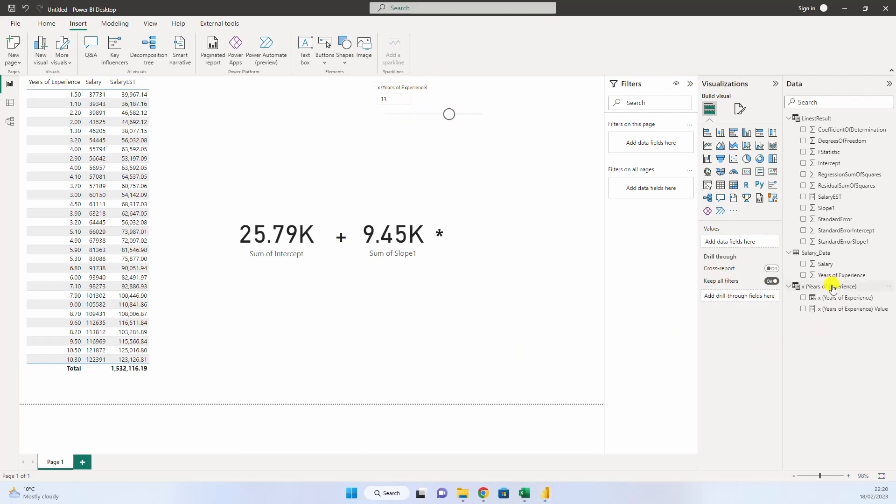
Step: Add to the x (Years of Experience) table the measure YearsSelected = SELECTEDVALUE('x (Years of Experience)'[x (Years of Experience)])
{"action": "right_click", "coordinate": [833, 286]}
{"action": "left_click", "coordinate": [792, 294]}
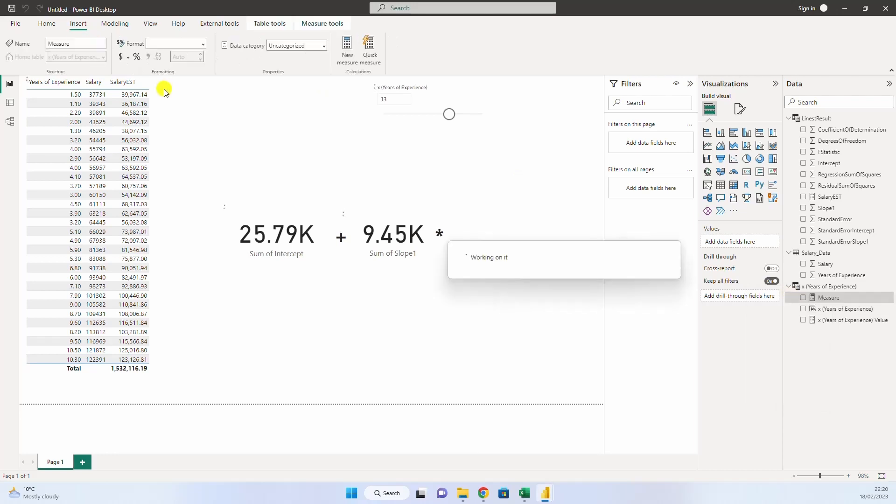
{"action": "key", "text": "ctrl+v"}
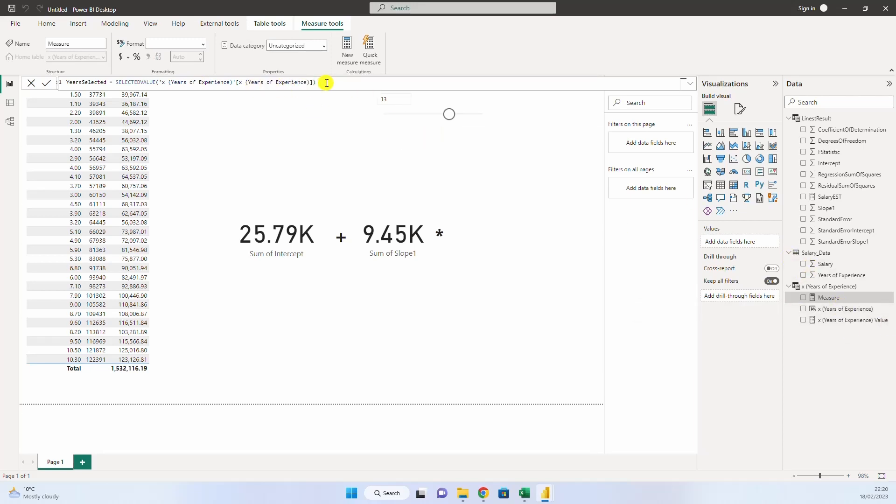
{"action": "left_click", "coordinate": [46, 84]}
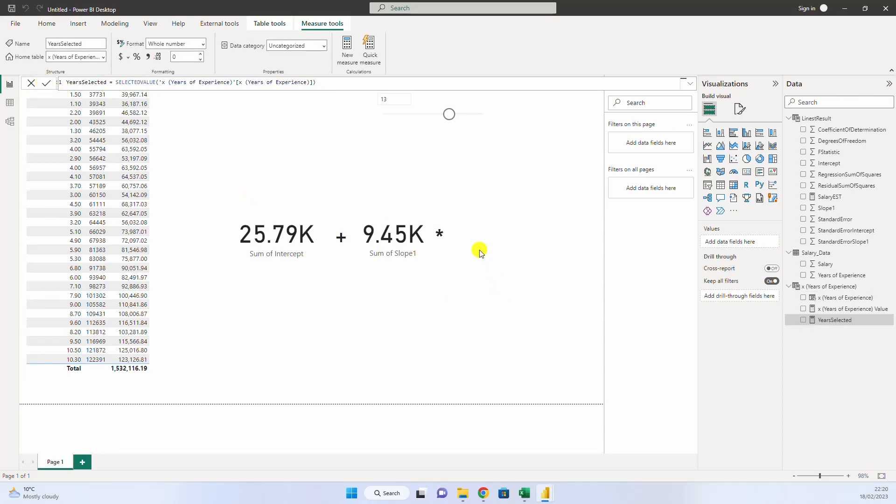
Step: Add a card visual showing YearsSelected, shrink it, and place it in line with the equation, at its right end
{"action": "left_click", "coordinate": [475, 237]}
{"action": "left_click", "coordinate": [747, 171]}
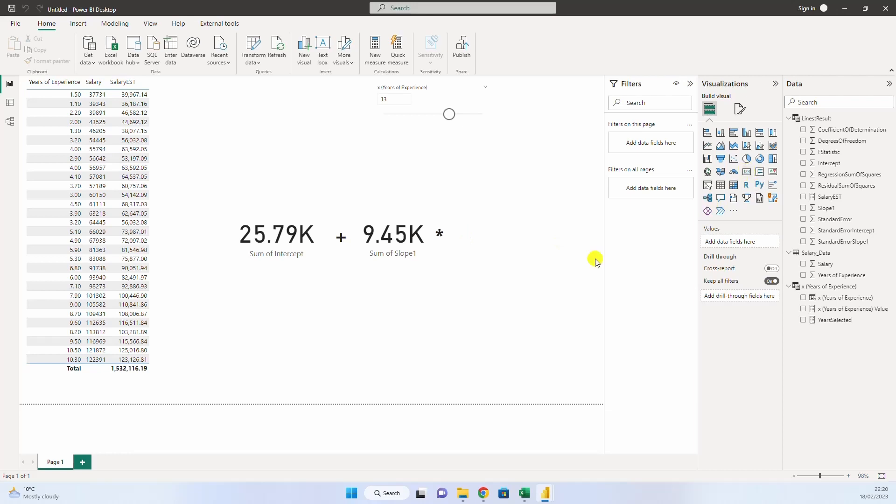
{"action": "left_click_drag", "start_coordinate": [310, 304], "coordinate": [405, 297]}
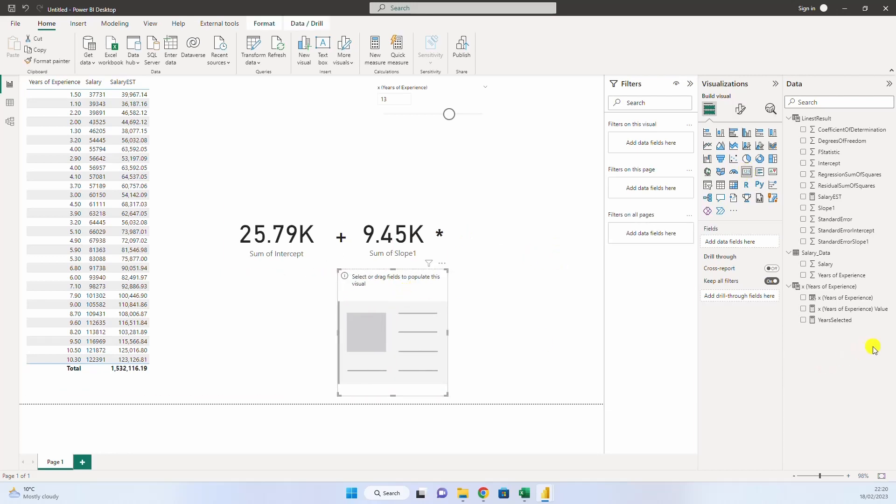
{"action": "left_click", "coordinate": [803, 321]}
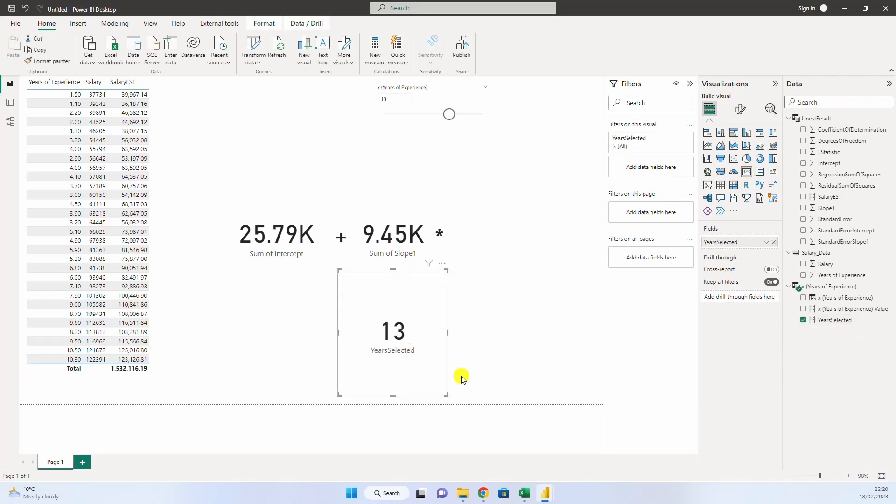
{"action": "left_click_drag", "start_coordinate": [448, 391], "coordinate": [578, 235]}
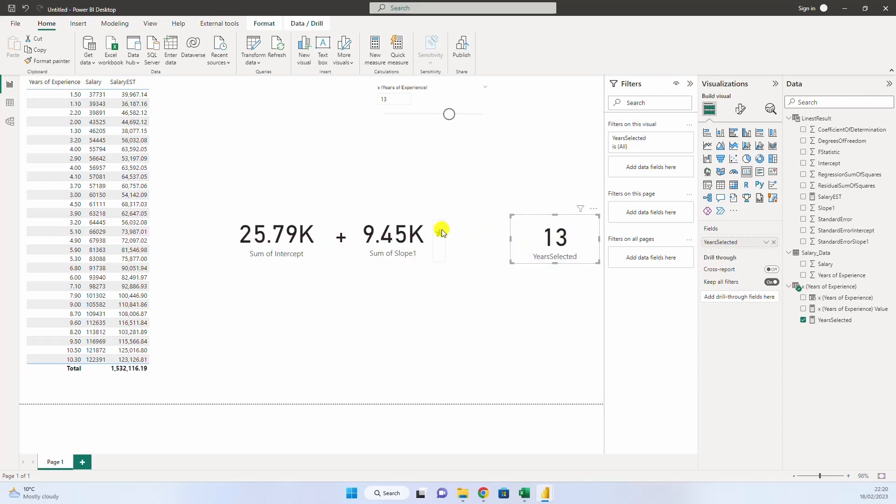
Step: Move the * text box beside the YearsSelected card and shift the Slope1 card right, just before the * sign
{"action": "left_click_drag", "start_coordinate": [448, 220], "coordinate": [512, 220]}
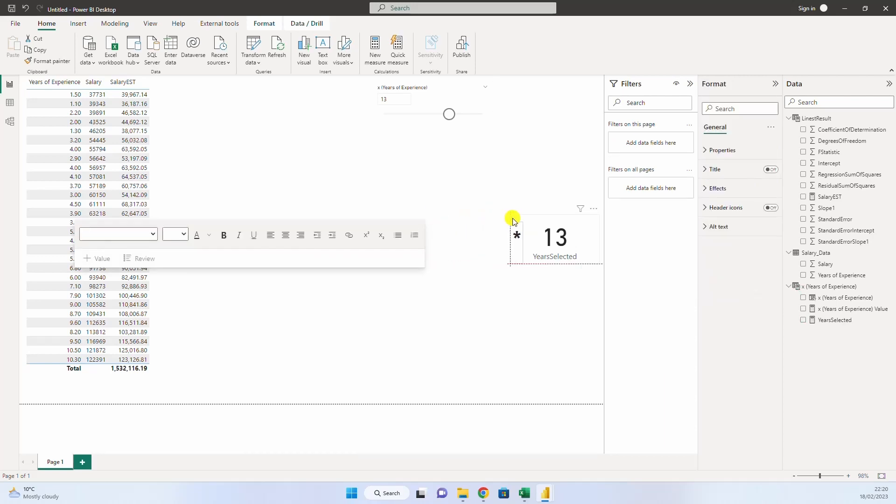
{"action": "left_click", "coordinate": [506, 332]}
{"action": "mouse_move", "coordinate": [404, 234]}
{"action": "left_mouse_down"}
{"action": "mouse_move", "coordinate": [434, 224]}
{"action": "mouse_move", "coordinate": [386, 232]}
{"action": "mouse_move", "coordinate": [408, 246]}
{"action": "left_mouse_up"}
{"action": "left_click", "coordinate": [517, 315]}
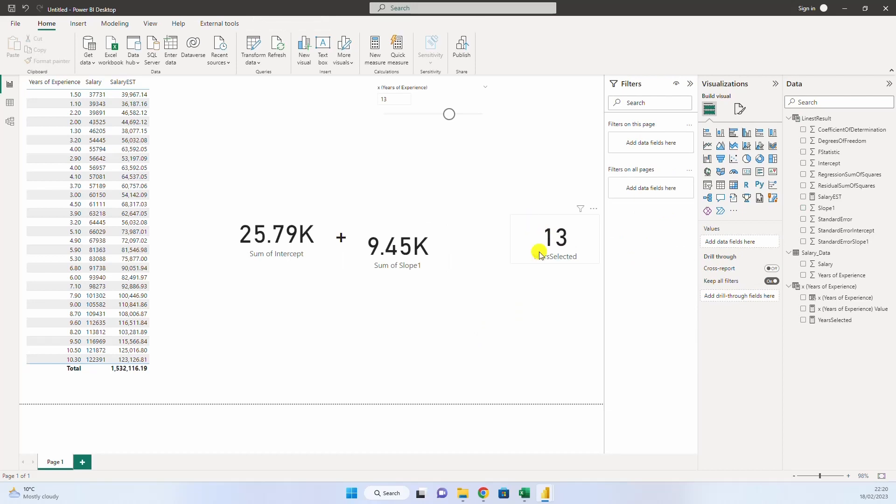
{"action": "mouse_move", "coordinate": [540, 247]}
{"action": "left_mouse_down"}
{"action": "mouse_move", "coordinate": [533, 298]}
{"action": "mouse_move", "coordinate": [532, 241]}
{"action": "left_mouse_up"}
{"action": "left_click_drag", "start_coordinate": [411, 233], "coordinate": [459, 208]}
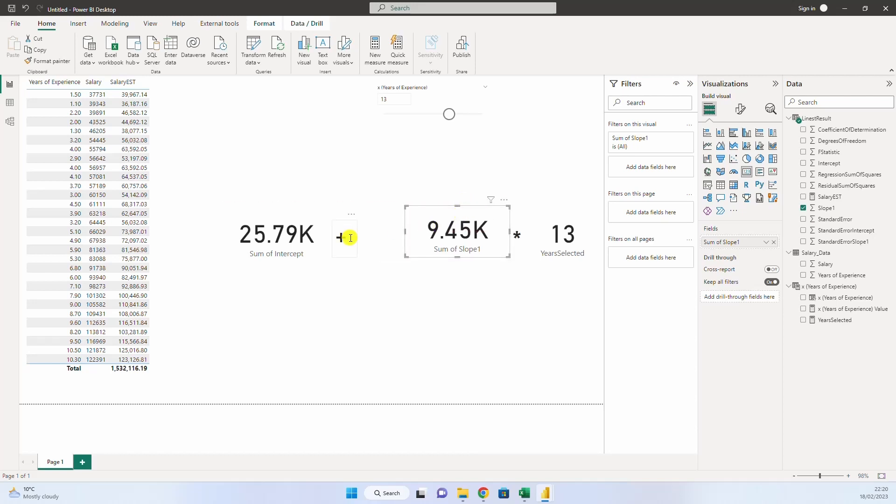
Step: Move the plus sign and the Intercept card right, up to the Slope1 card, and narrow the Intercept card
{"action": "left_click", "coordinate": [339, 223]}
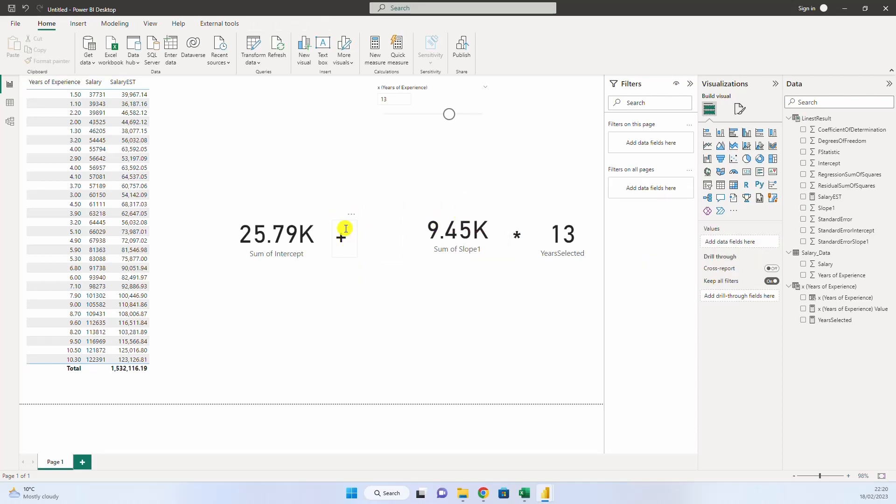
{"action": "left_click", "coordinate": [338, 226]}
{"action": "left_click_drag", "start_coordinate": [339, 224], "coordinate": [378, 223]}
{"action": "left_click", "coordinate": [281, 248]}
{"action": "left_click_drag", "start_coordinate": [270, 208], "coordinate": [335, 208]}
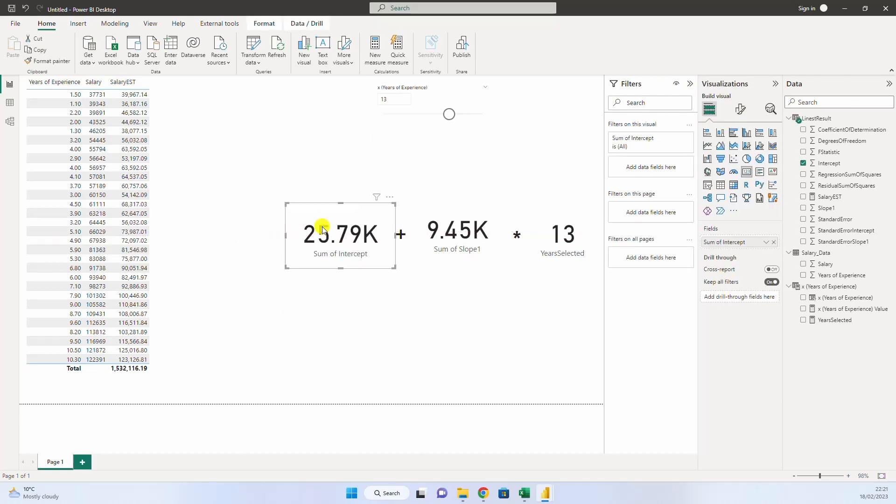
{"action": "left_click_drag", "start_coordinate": [285, 234], "coordinate": [303, 234]}
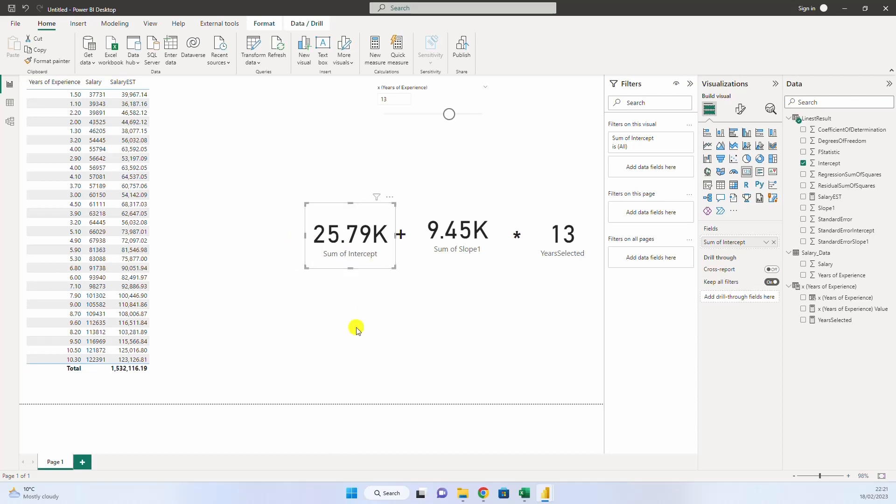
{"action": "left_click", "coordinate": [373, 328]}
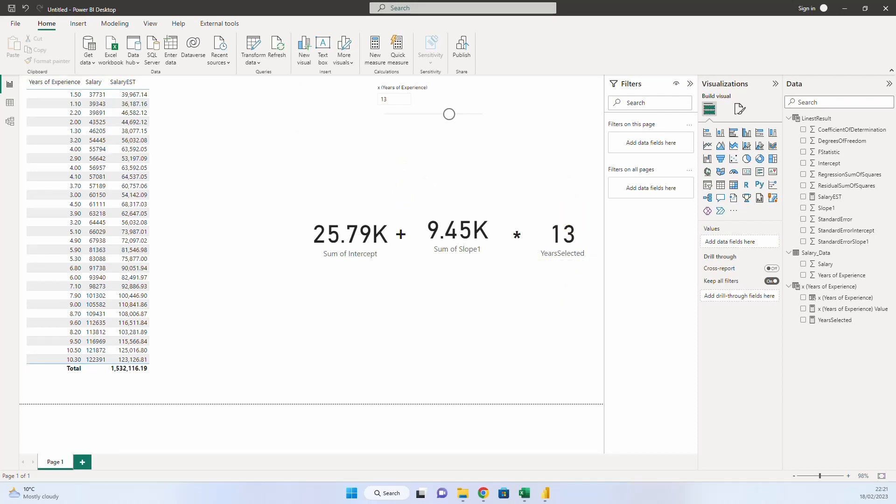
Step: Create a new measure in the LinestResult table from a copy of the SalaryEST formula and name it SalaryEST2
{"action": "left_click", "coordinate": [829, 196]}
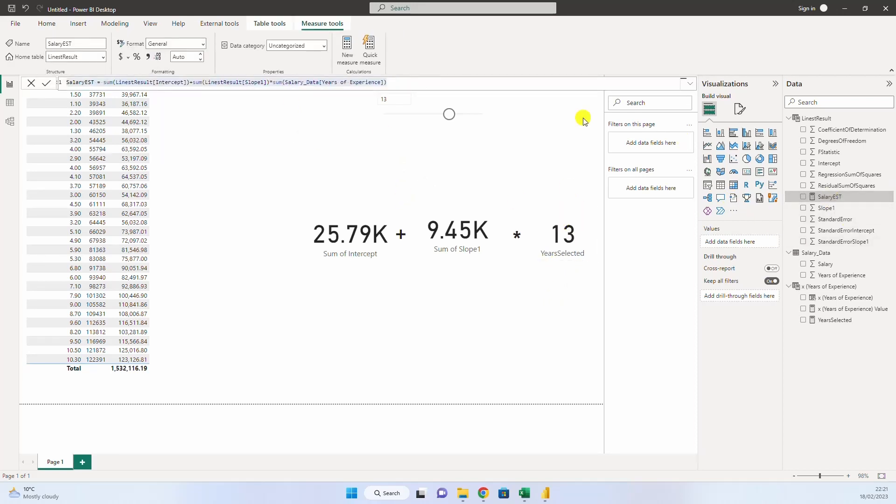
{"action": "triple_click", "coordinate": [146, 86]}
{"action": "key", "text": "ctrl+c"}
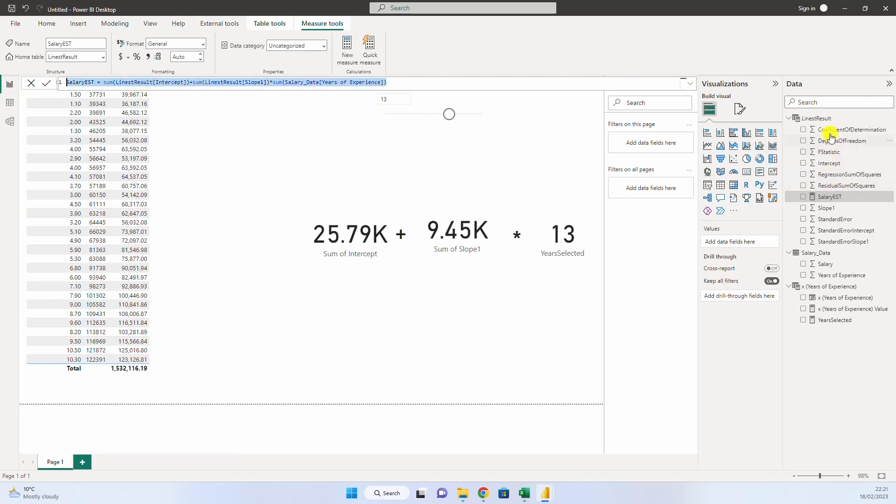
{"action": "right_click", "coordinate": [822, 120]}
{"action": "left_click", "coordinate": [748, 131]}
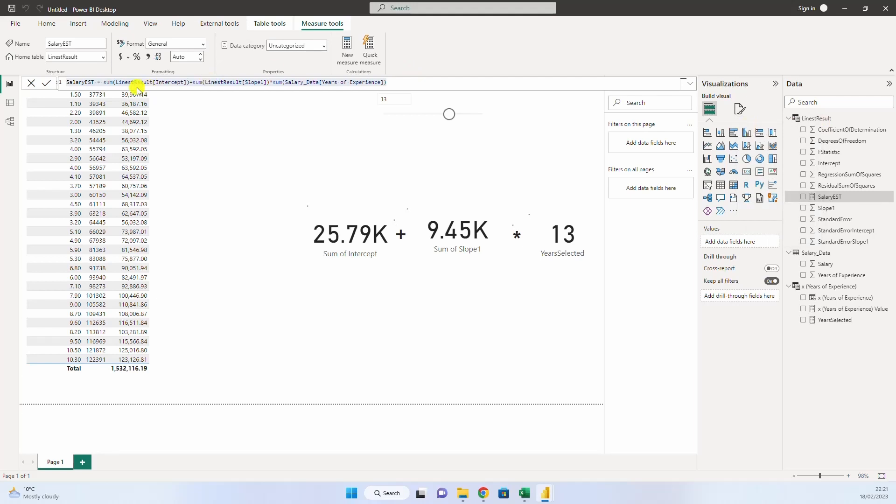
{"action": "key", "text": "ctrl+v"}
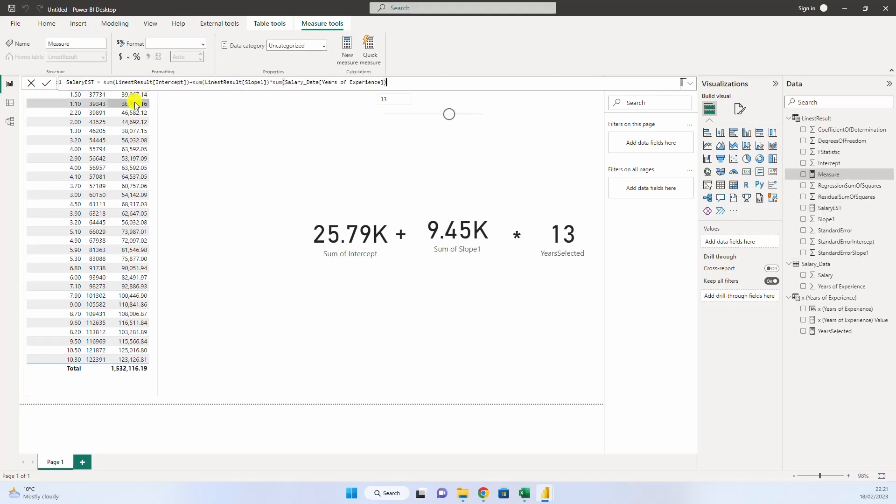
{"action": "left_click", "coordinate": [95, 83]}
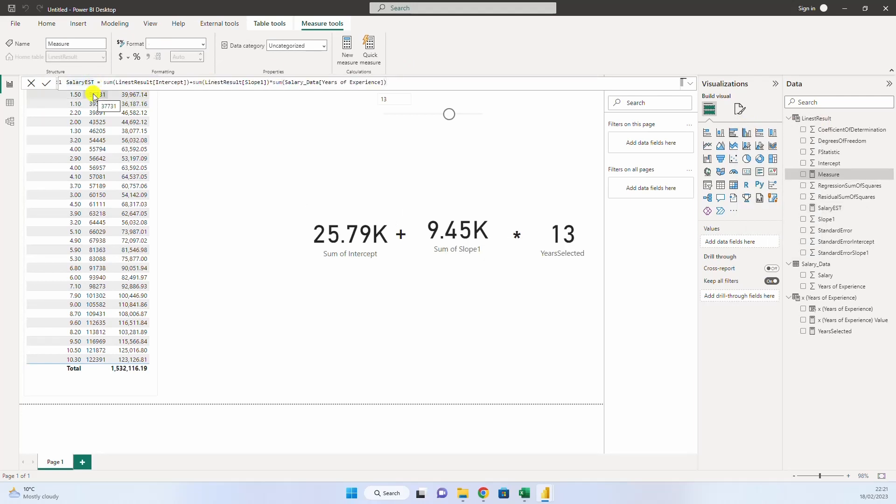
{"action": "type", "text": "2"}
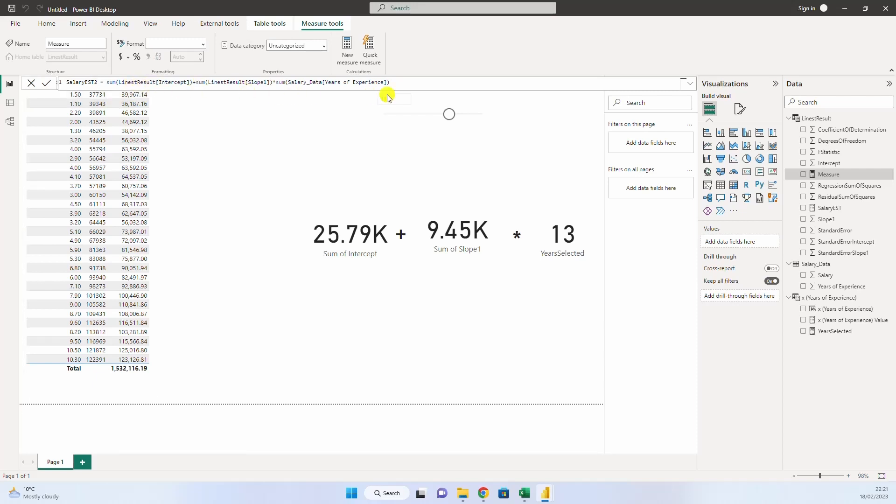
Step: Replace the sum(Salary_Data[Years of Experience]) term in SalaryEST2 with 'x (Years of Experience)'[YearsSelected] and commit the measure
{"action": "left_click_drag", "start_coordinate": [390, 83], "coordinate": [285, 80]}
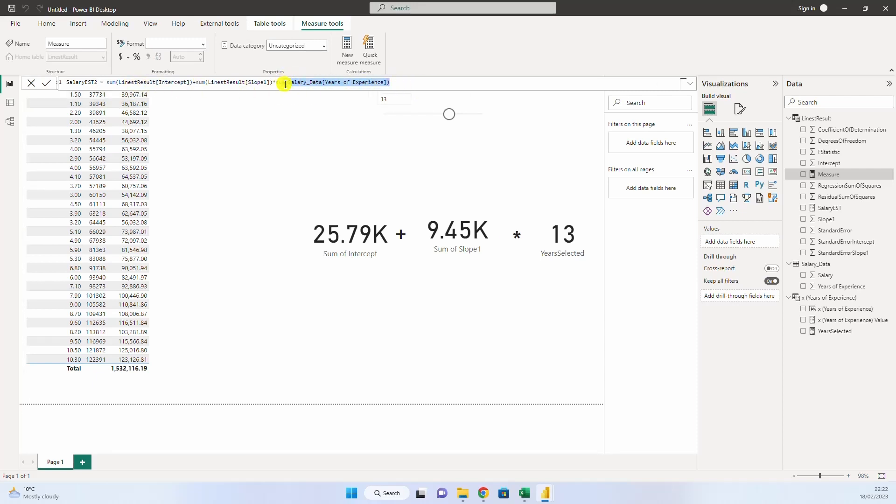
{"action": "key", "text": "BackSpace"}
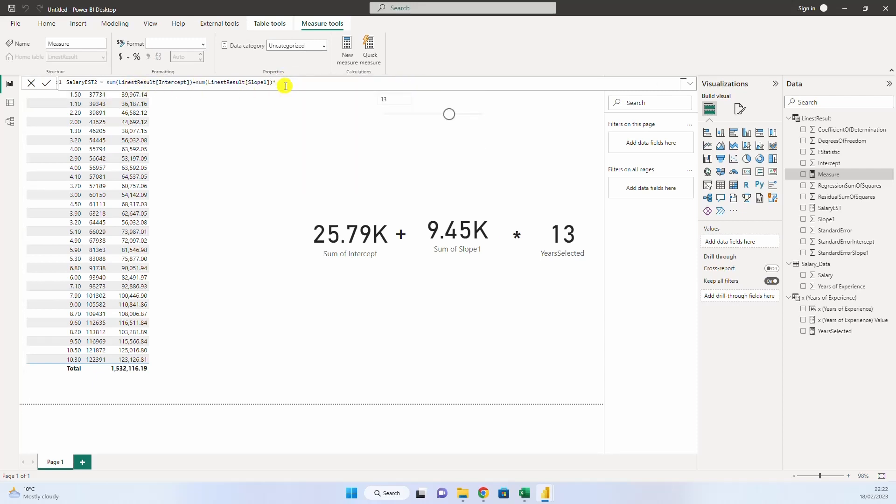
{"action": "type", "text": "x"}
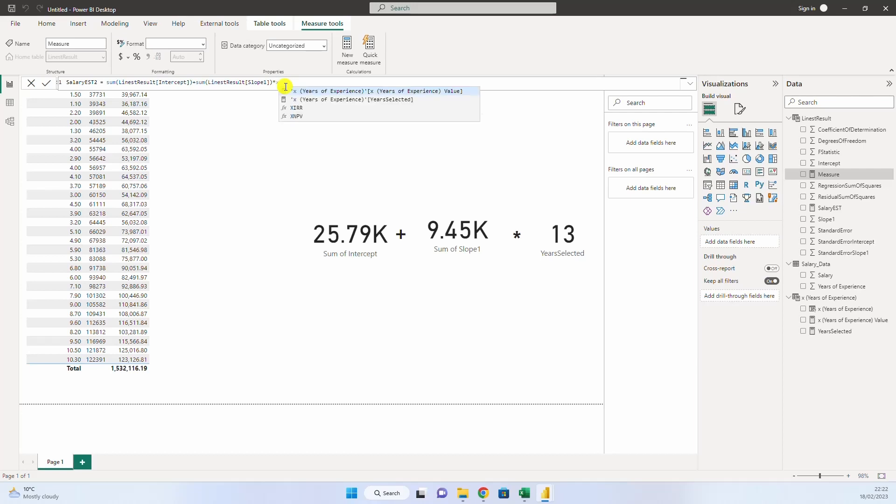
{"action": "left_click", "coordinate": [407, 100]}
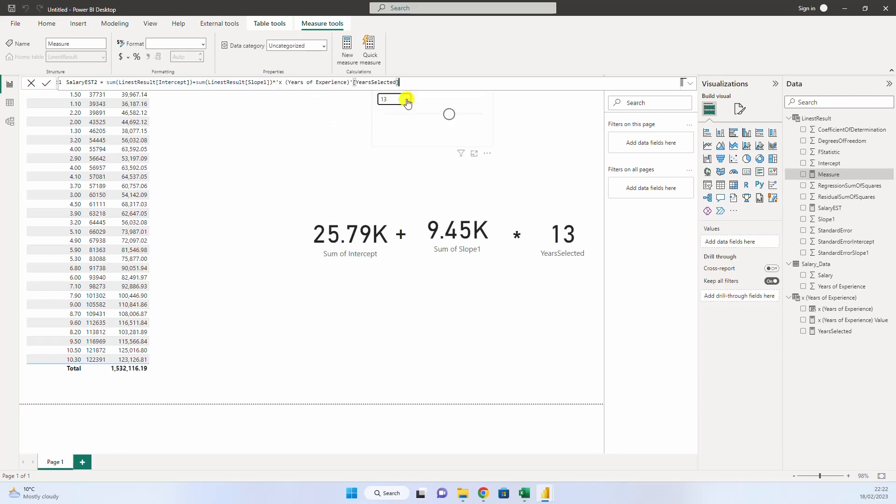
{"action": "left_click", "coordinate": [47, 83]}
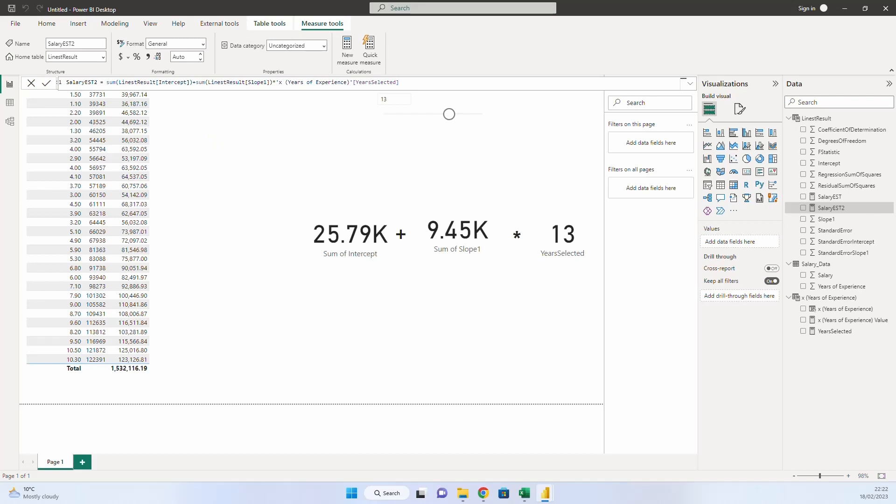
Step: Add a card visual showing SalaryEST2, shrink it, and place it left of the Intercept card in the equation row
{"action": "left_click", "coordinate": [220, 230]}
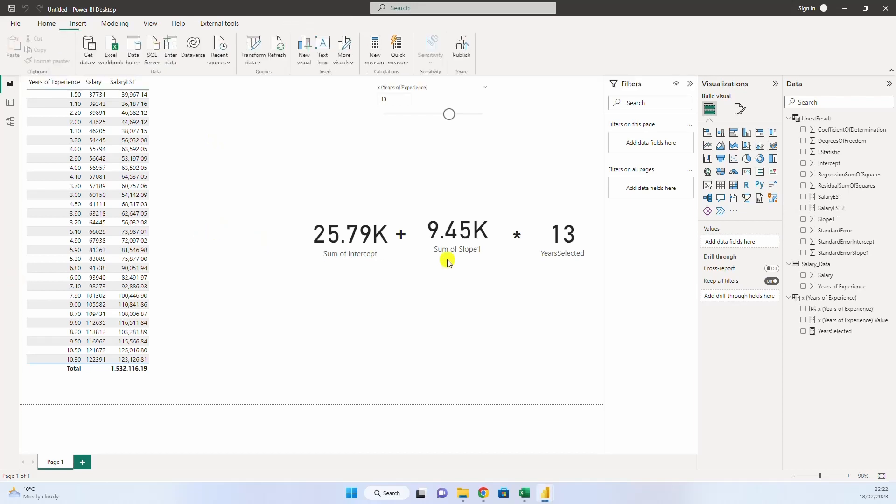
{"action": "left_click", "coordinate": [747, 173]}
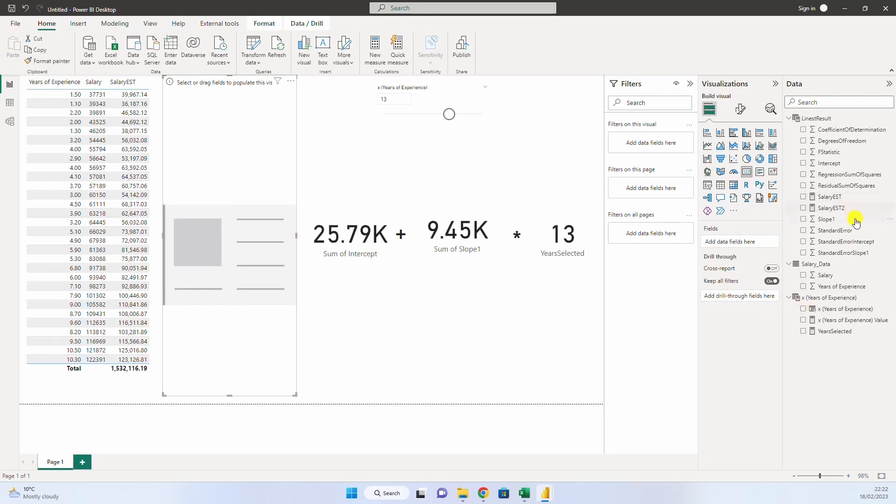
{"action": "left_click", "coordinate": [809, 210]}
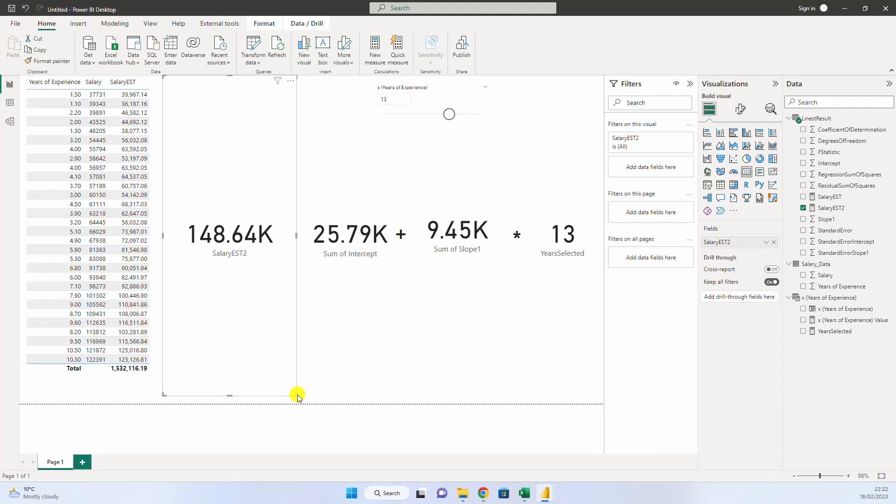
{"action": "left_click_drag", "start_coordinate": [295, 394], "coordinate": [280, 151]}
{"action": "left_click_drag", "start_coordinate": [240, 88], "coordinate": [245, 211]}
{"action": "left_click", "coordinate": [439, 296]}
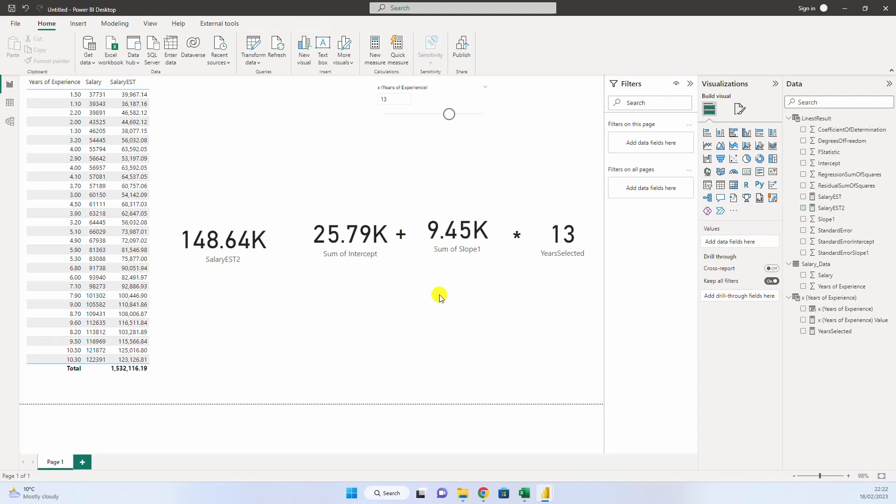
Step: Duplicate the plus-sign text box, place the copy below the Intercept card, and change its text to =
{"action": "left_click", "coordinate": [401, 220]}
{"action": "left_click", "coordinate": [399, 216]}
{"action": "left_click", "coordinate": [403, 217]}
{"action": "left_click", "coordinate": [291, 318]}
{"action": "left_click", "coordinate": [284, 311]}
{"action": "left_click", "coordinate": [416, 296]}
{"action": "left_click", "coordinate": [407, 219]}
{"action": "left_click_drag", "start_coordinate": [408, 230], "coordinate": [319, 314]}
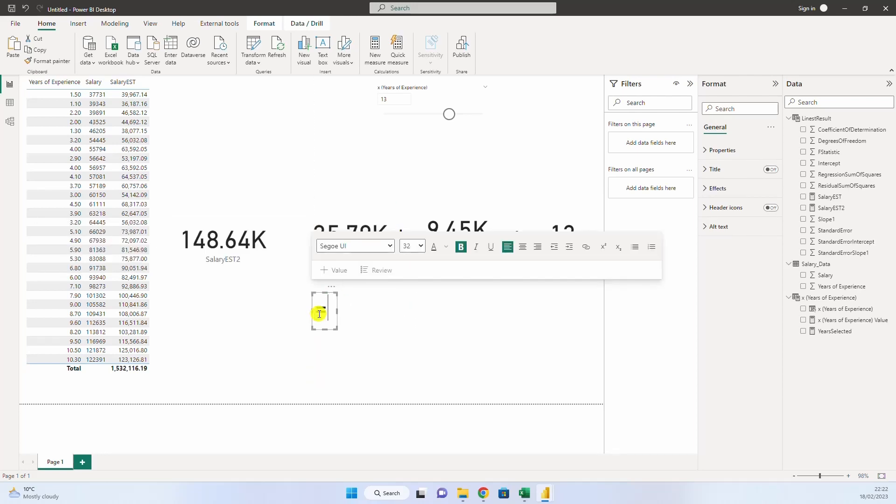
{"action": "left_click", "coordinate": [301, 360]}
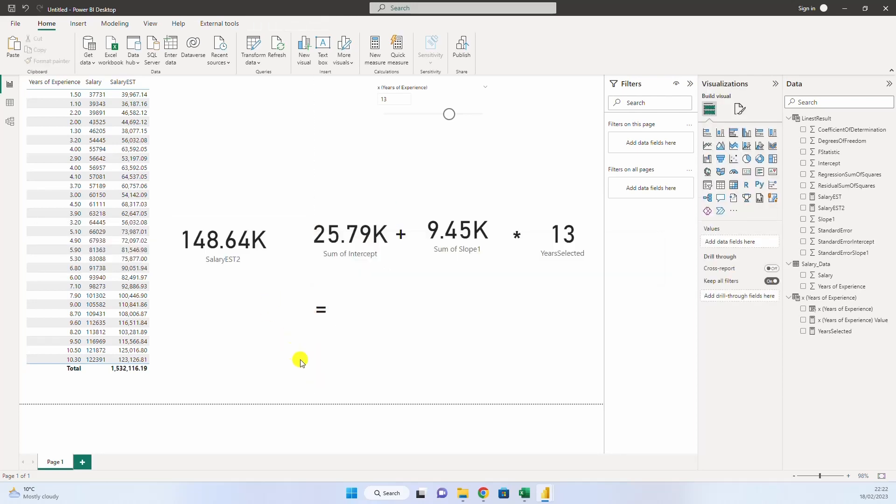
Step: Move the = text box between the SalaryEST2 and Intercept cards
{"action": "left_click", "coordinate": [321, 301]}
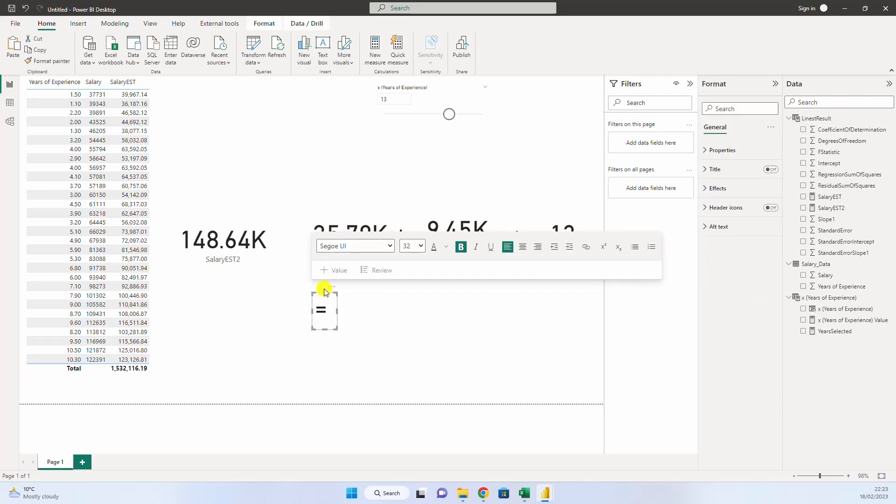
{"action": "left_click_drag", "start_coordinate": [326, 293], "coordinate": [288, 220]}
{"action": "left_click", "coordinate": [300, 308]}
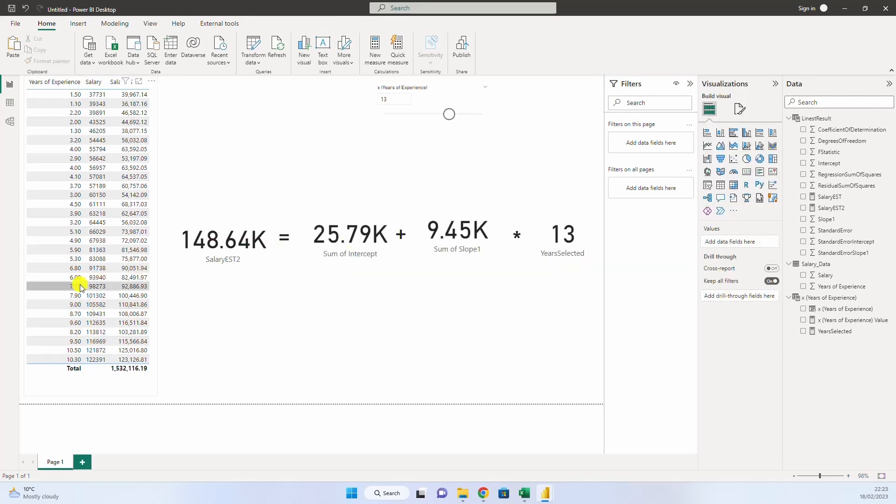
Step: Set the x (Years of Experience) slicer to 6 and inspect the formula of the SalaryEST measure
{"action": "left_click", "coordinate": [391, 100]}
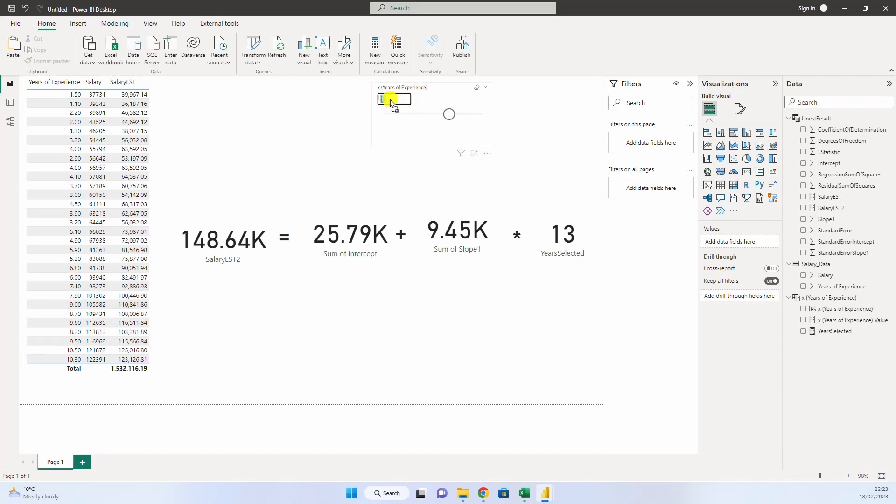
{"action": "type", "text": "6"}
{"action": "key", "text": "Return"}
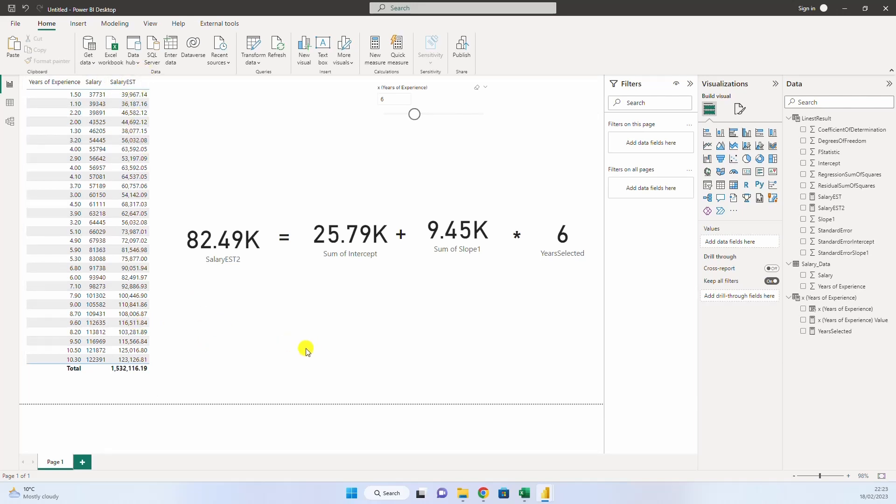
{"action": "left_click", "coordinate": [830, 197]}
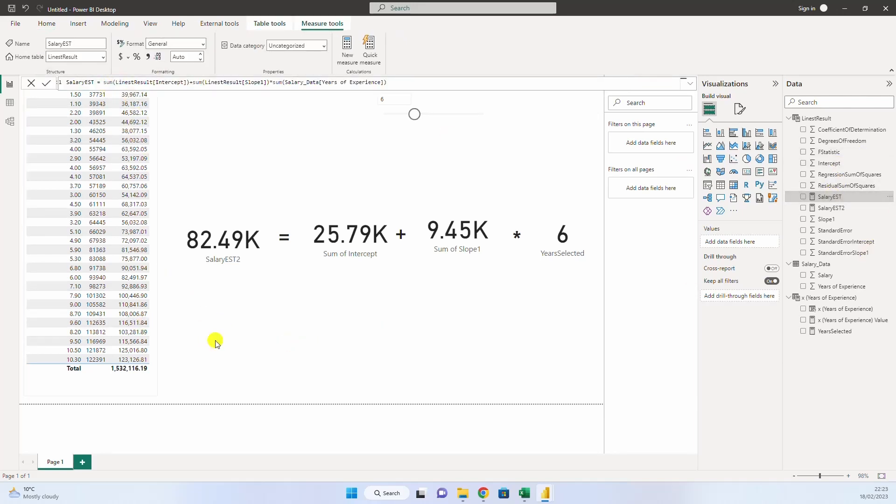
{"action": "left_click", "coordinate": [396, 301]}
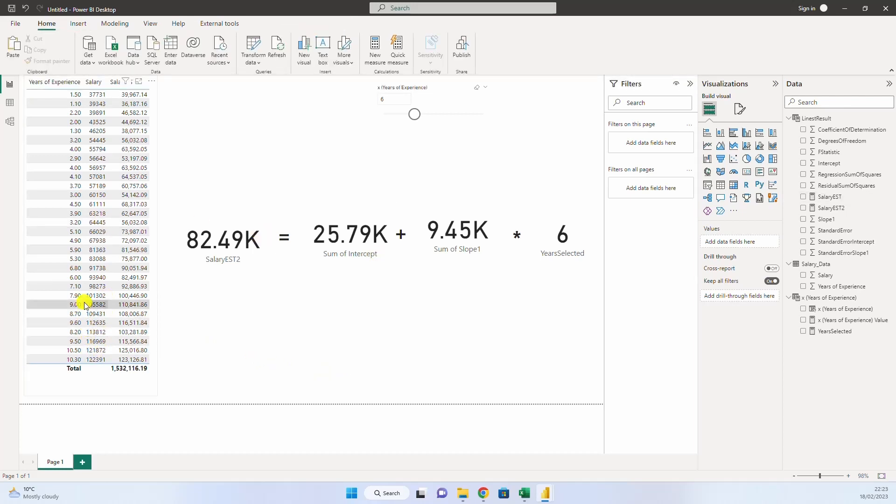
Step: Set the x (Years of Experience) slicer to 9
{"action": "left_click", "coordinate": [384, 100]}
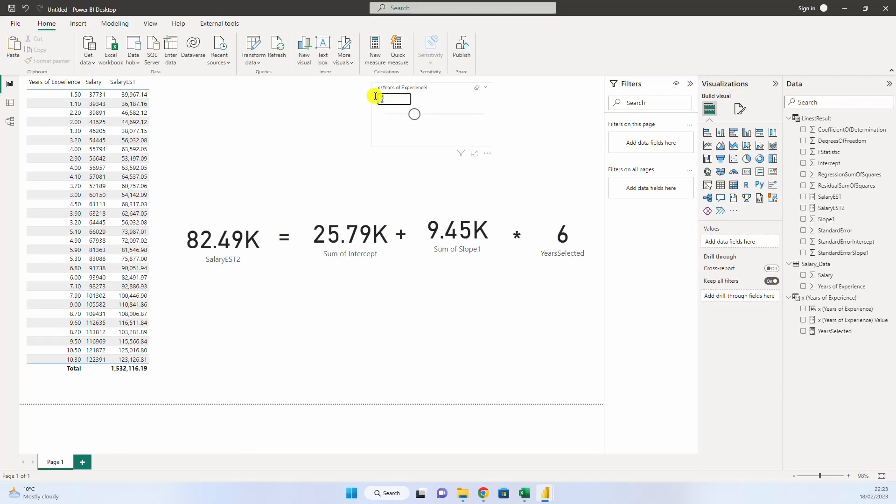
{"action": "type", "text": "9"}
{"action": "key", "text": "Return"}
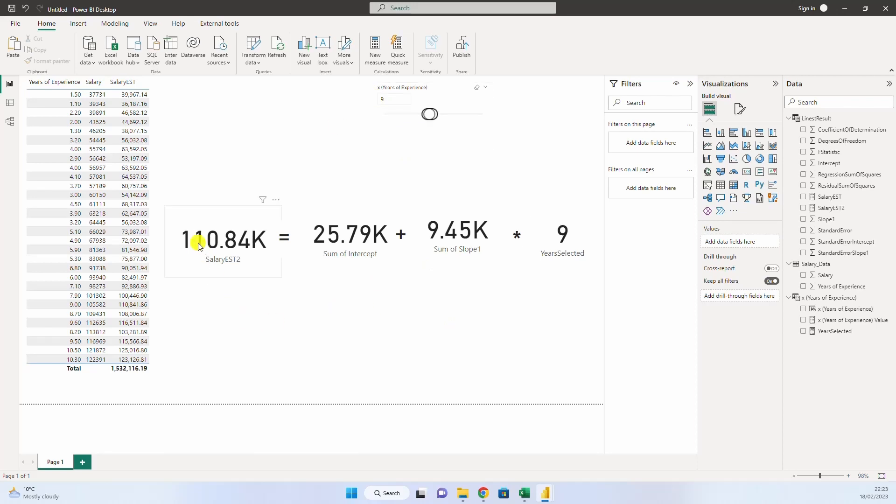